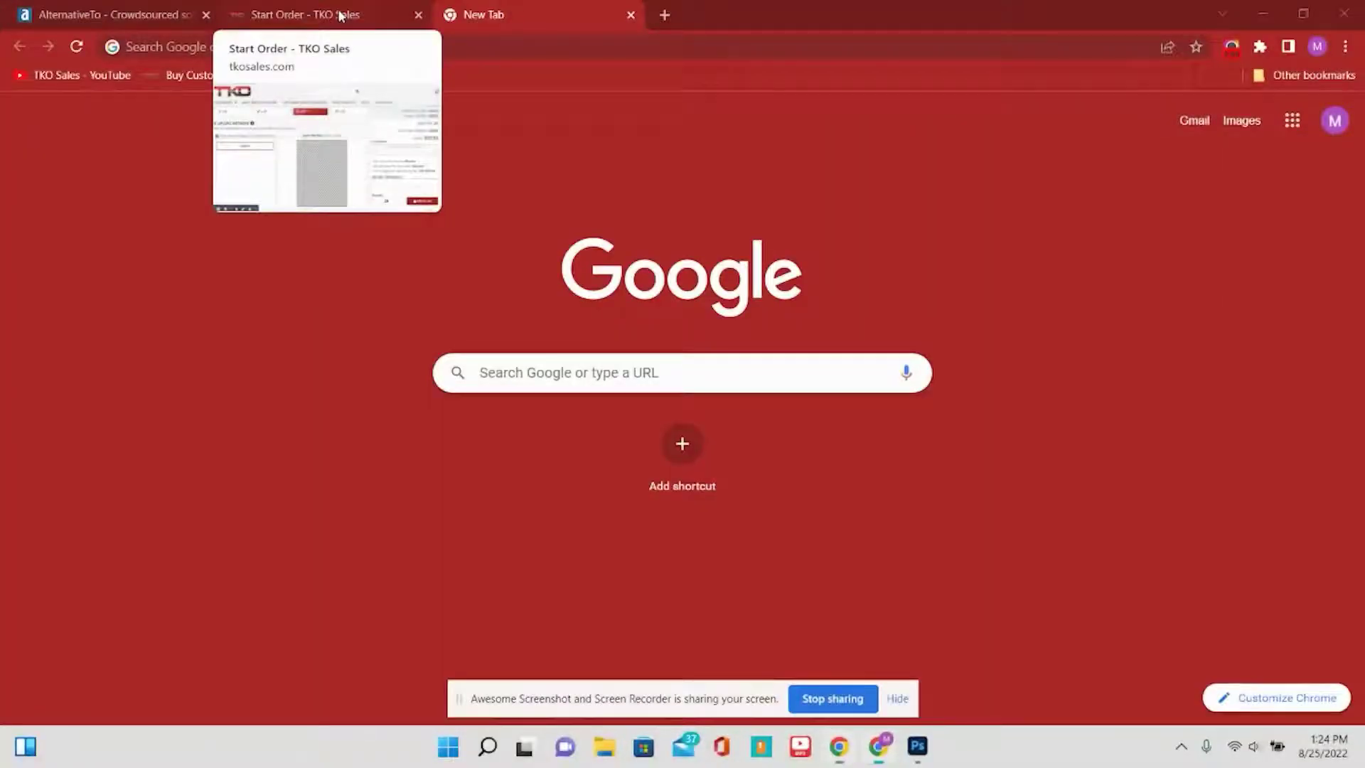
# Switch to the TKO Sales start-order tab at its Upload Artwork step.
pyautogui.click(340, 16)
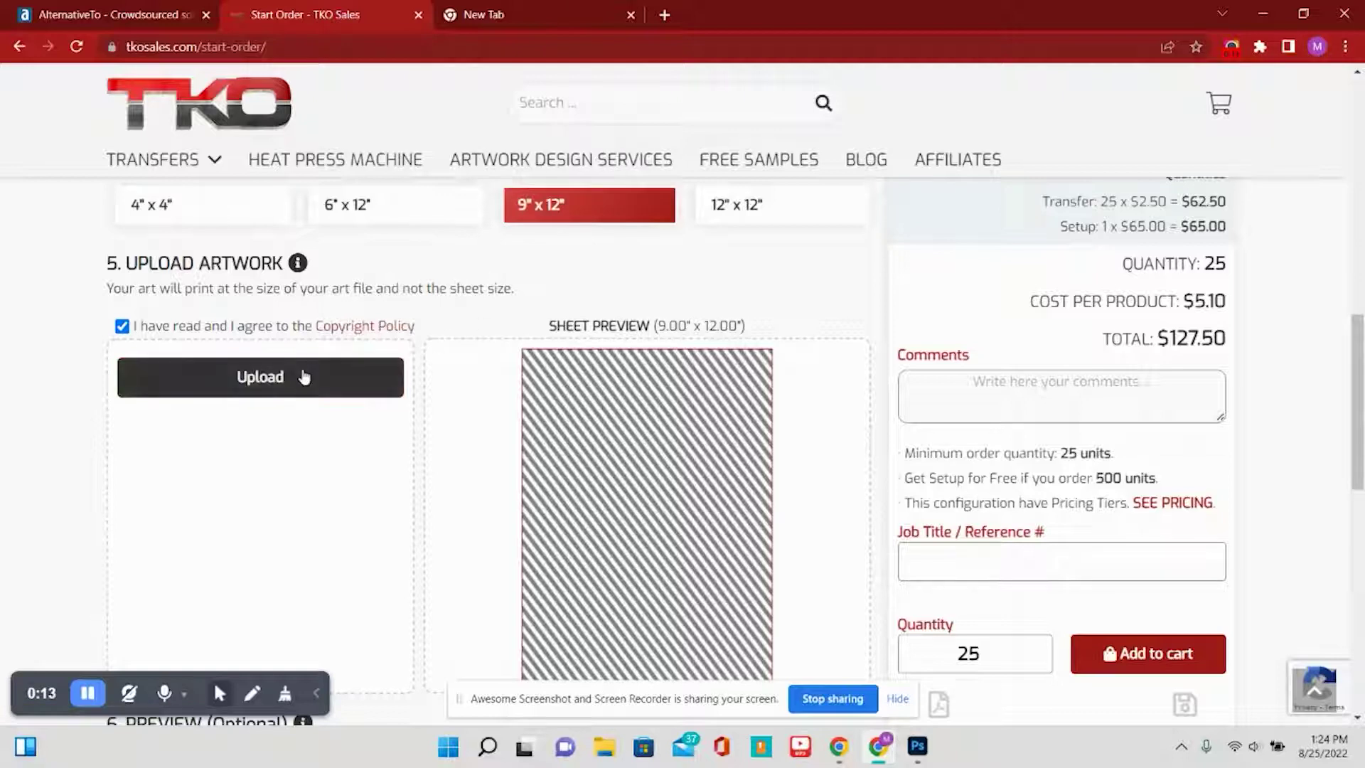
# Upload the smol boi image as the order's artwork, then switch to the AlternativeTo tab.
pyautogui.click(302, 377)
pyautogui.click(207, 156)
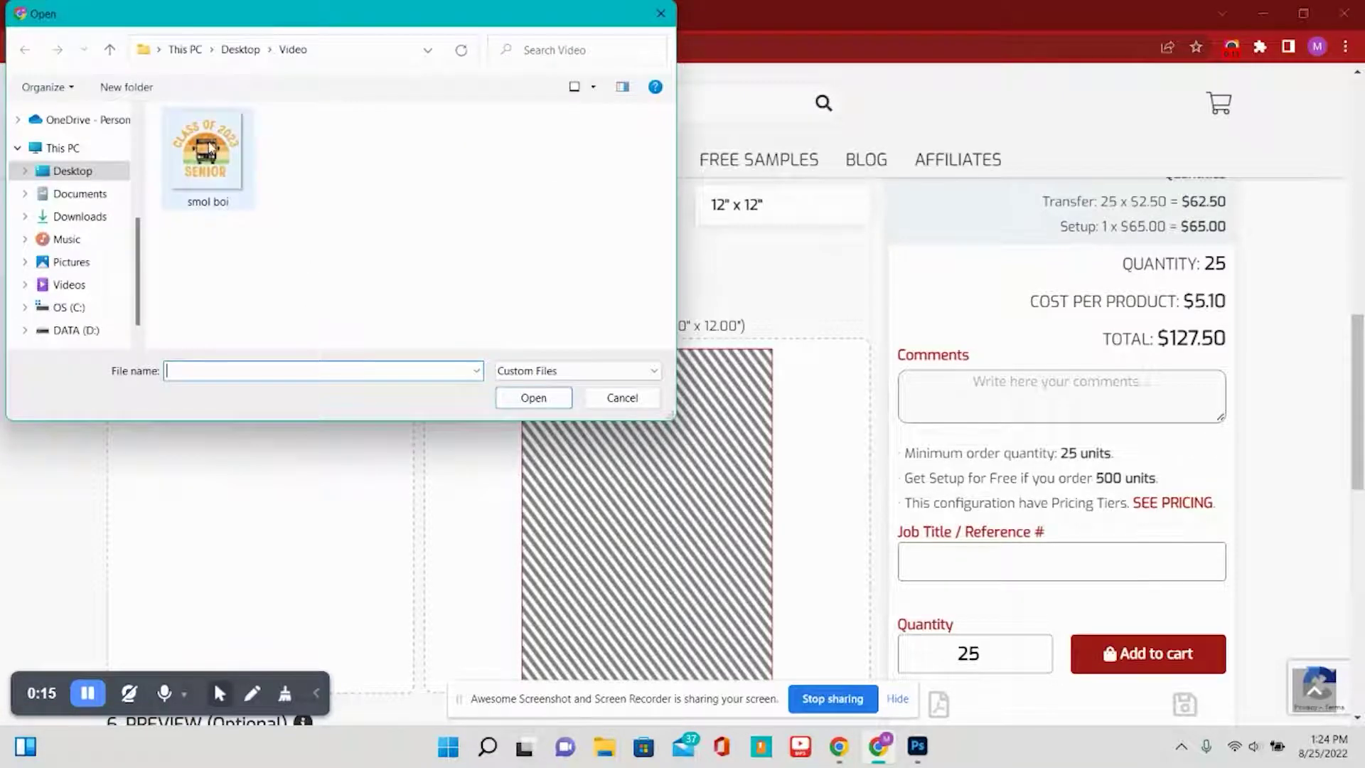
pyautogui.click(532, 397)
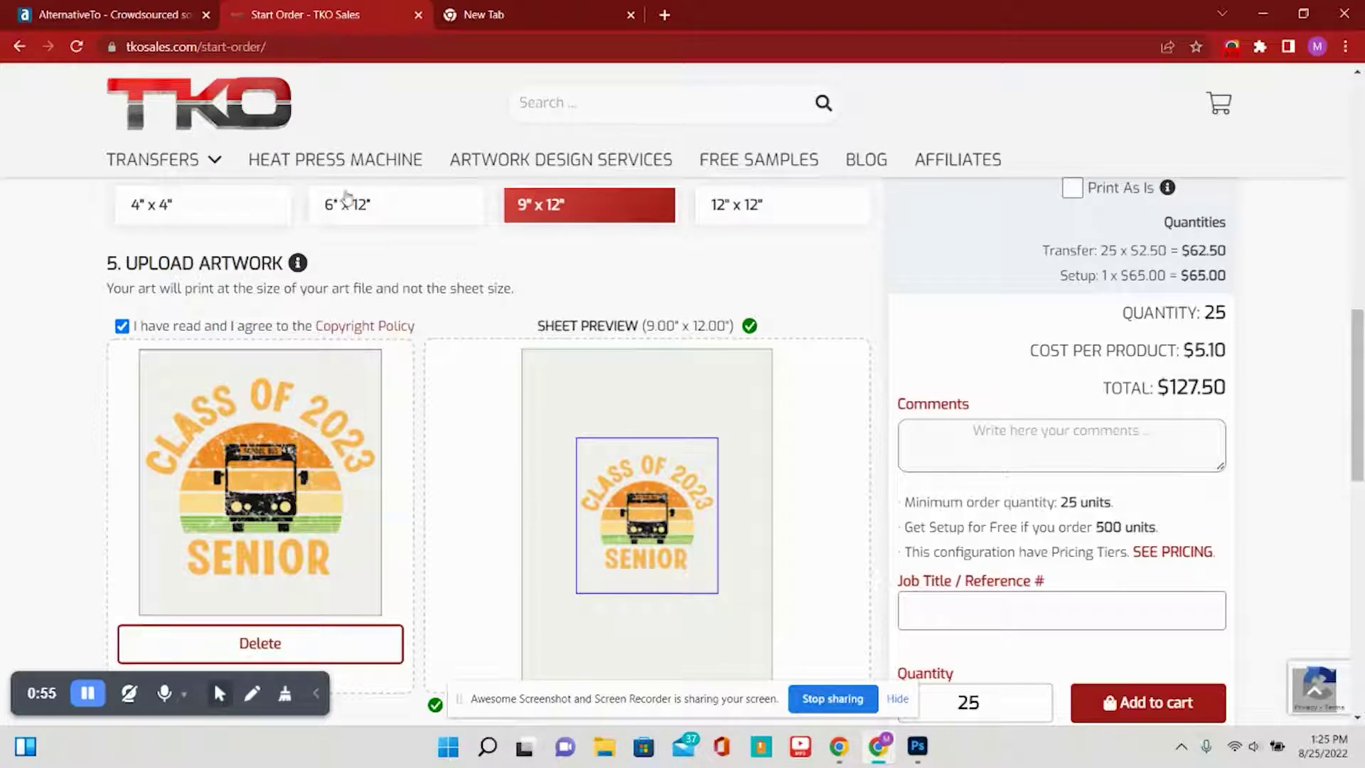
pyautogui.moveTo(918, 754)
pyautogui.click(140, 17)
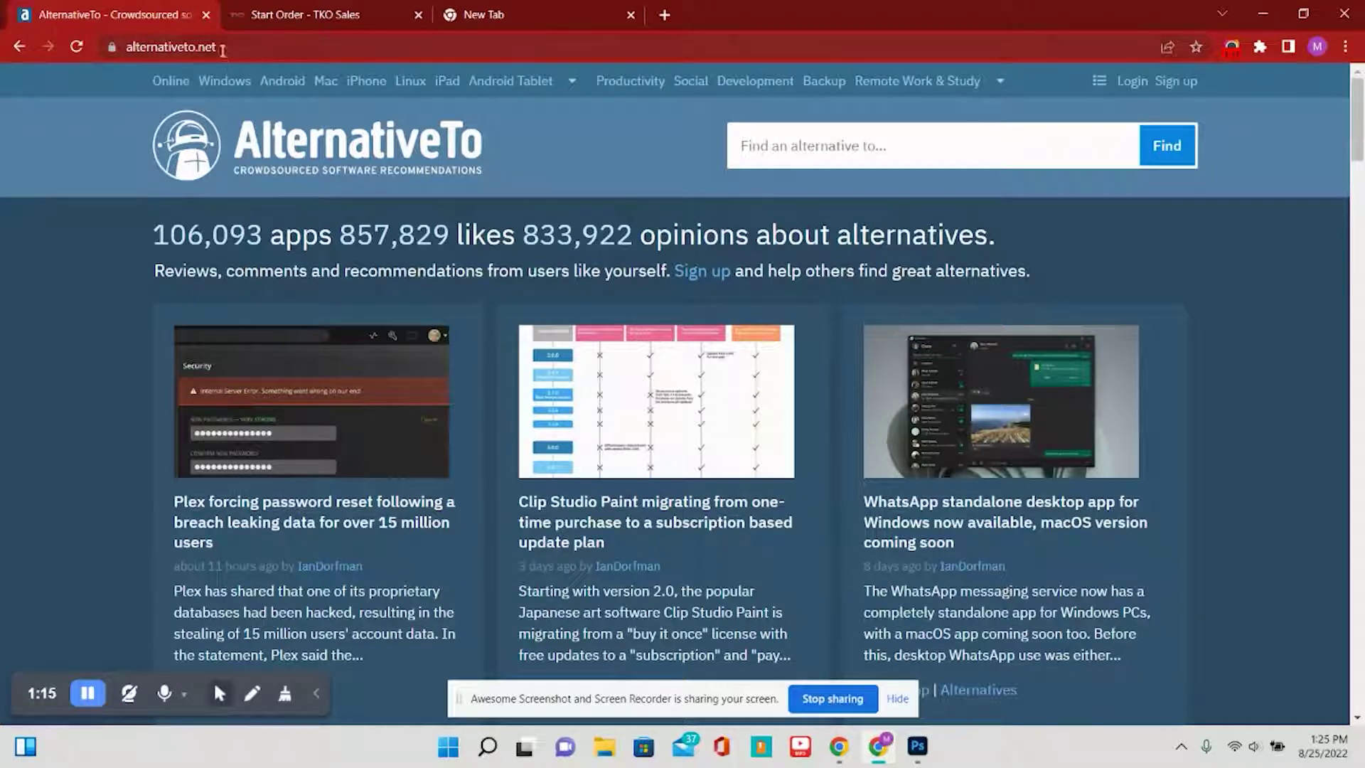
# Search AlternativeTo for 'photo', view the Adobe Photoshop alternatives, then close that tab.
pyautogui.click(224, 46)
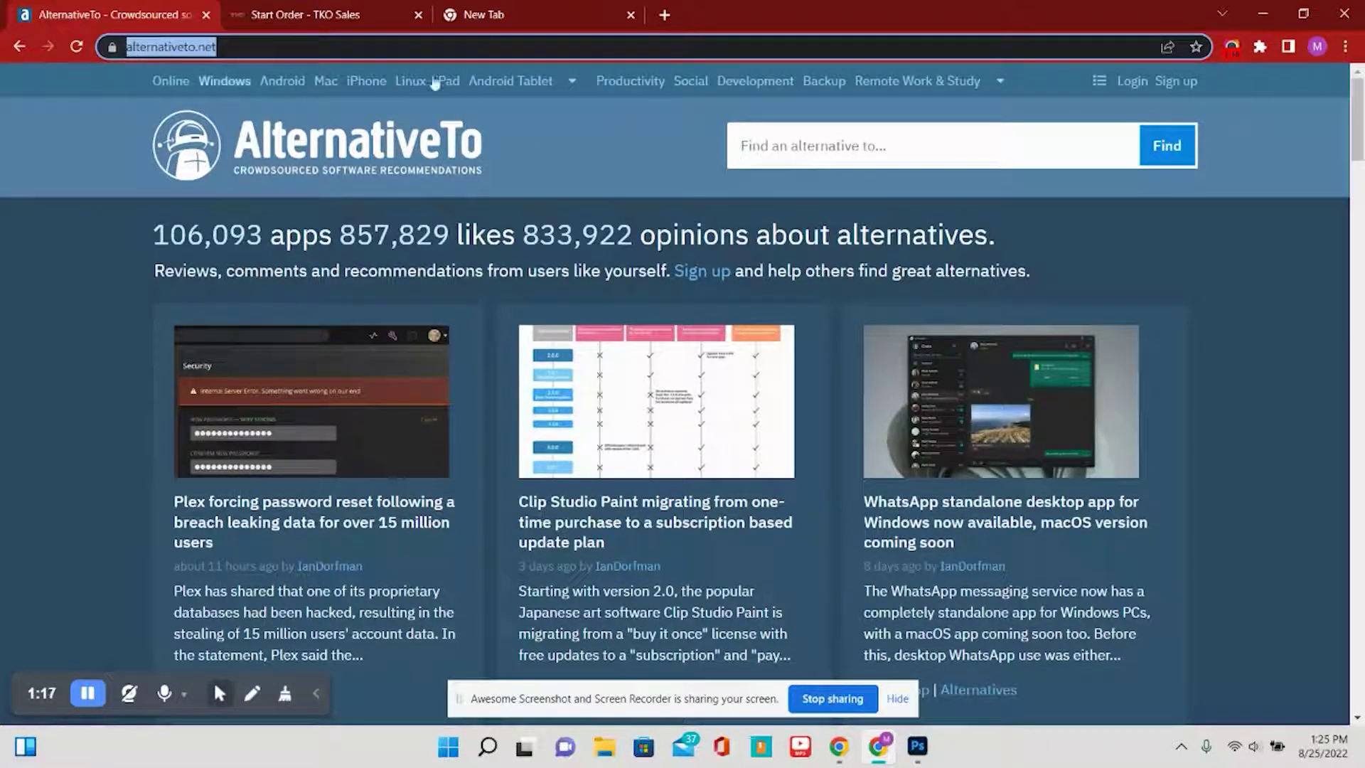
pyautogui.click(774, 145)
pyautogui.write('photo')
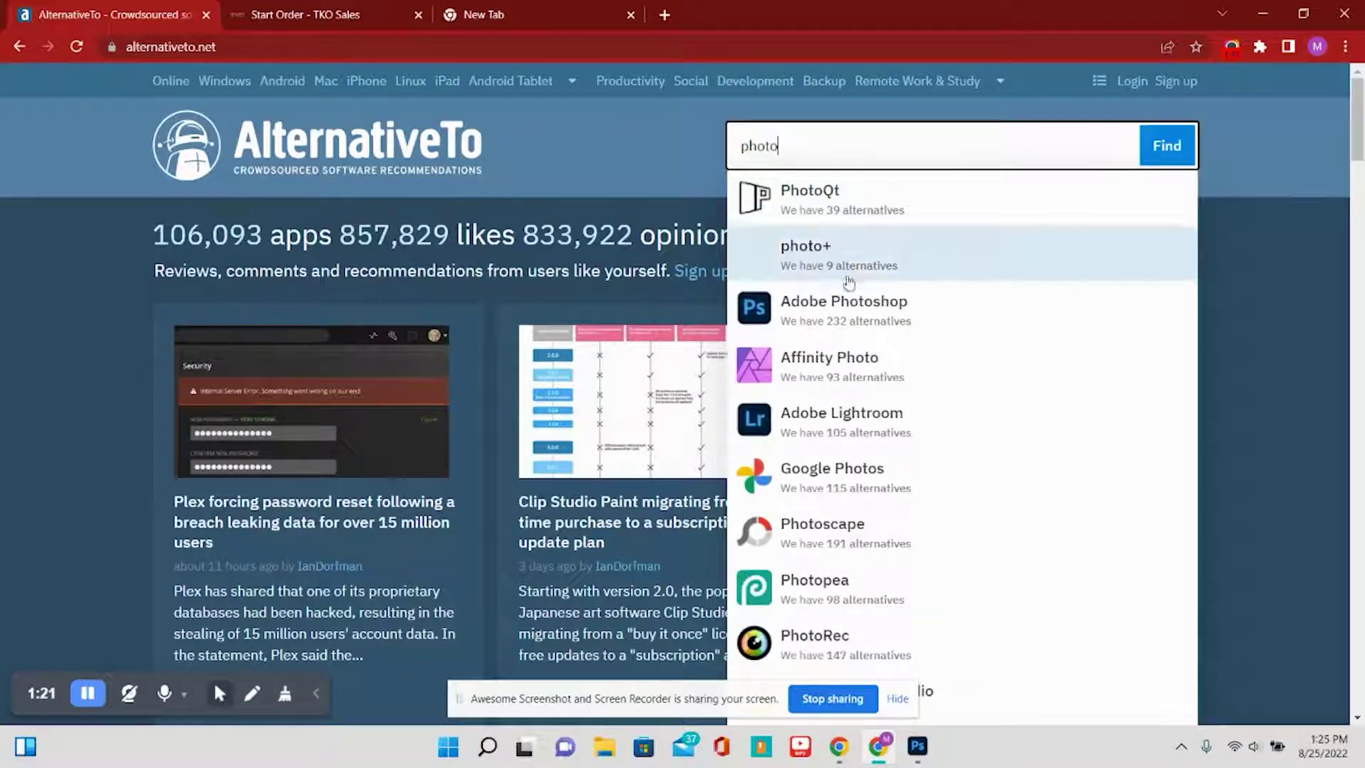
pyautogui.click(843, 304)
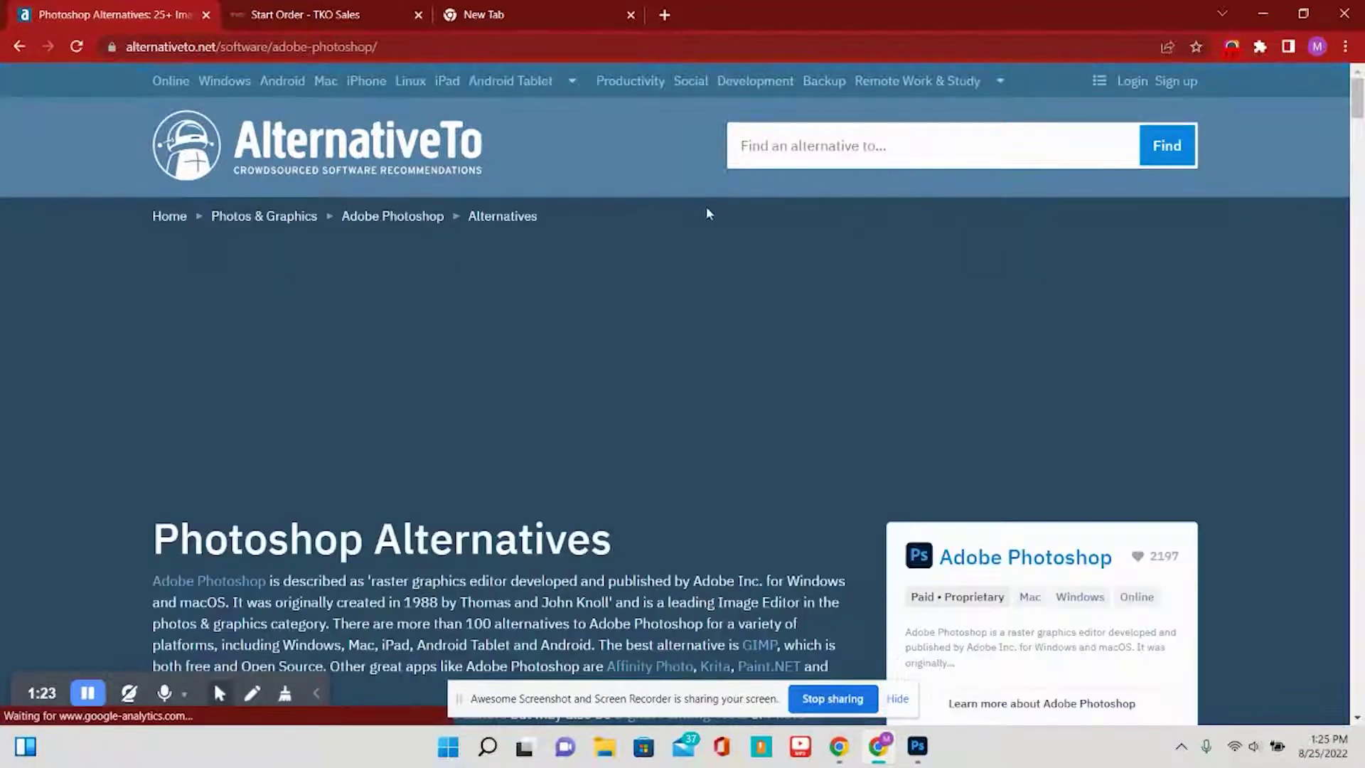
pyautogui.moveTo(1358, 109)
pyautogui.mouseDown()
pyautogui.moveTo(1358, 320)
pyautogui.moveTo(1357, 89)
pyautogui.mouseUp()
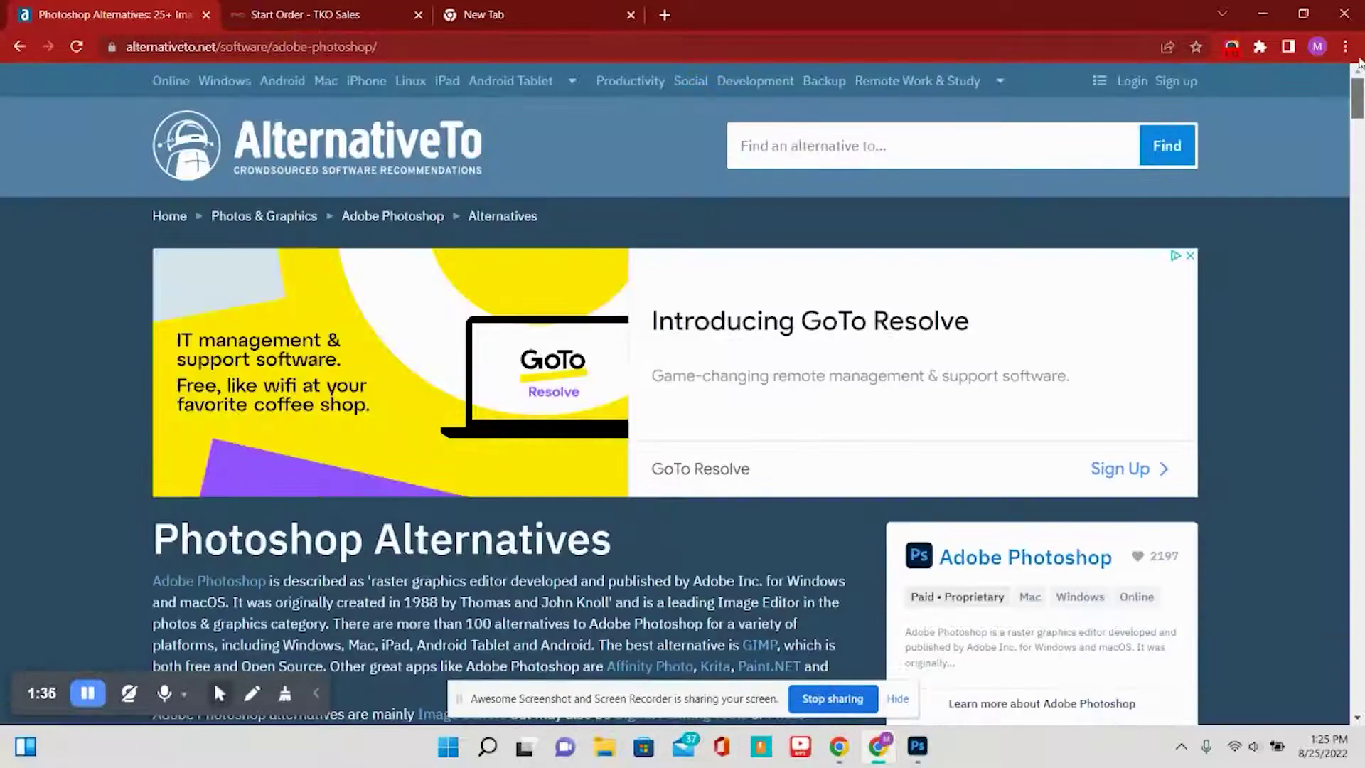
pyautogui.click(204, 14)
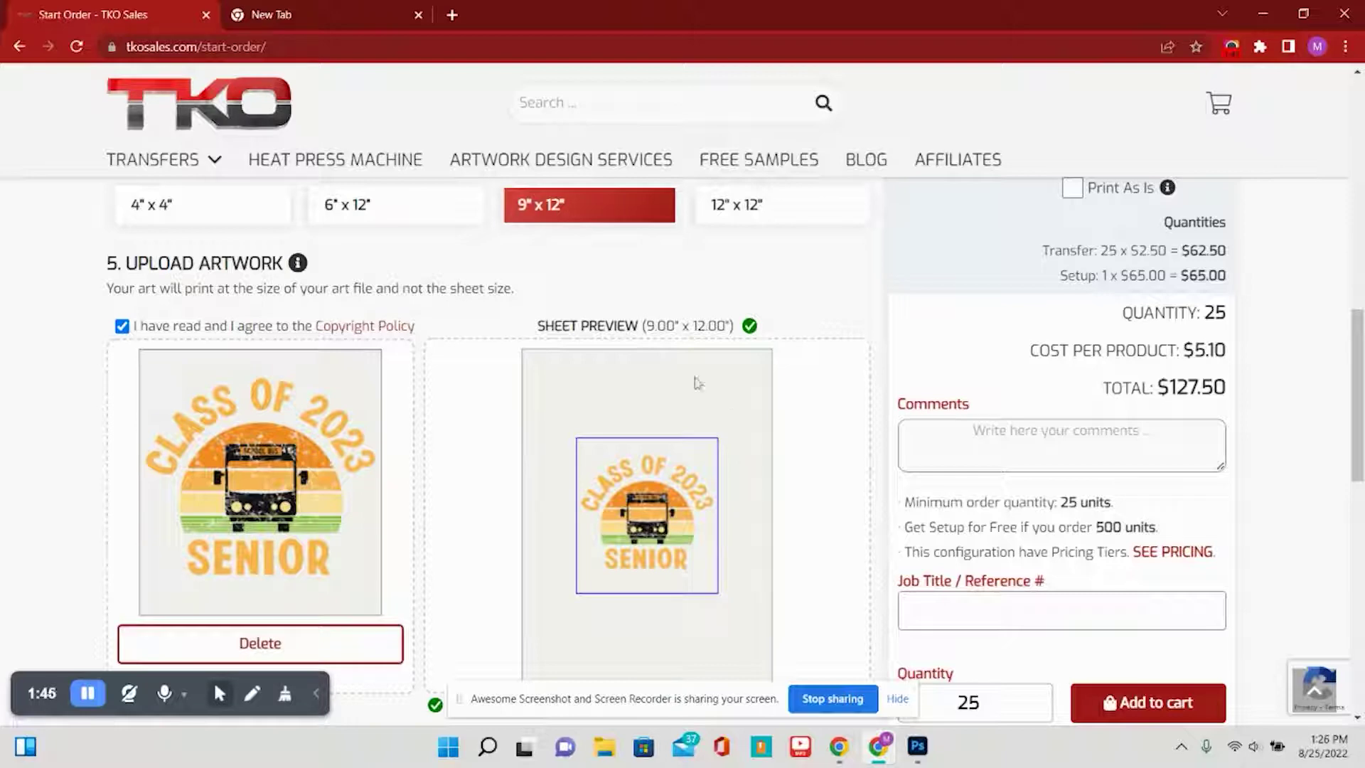
# Delete the uploaded artwork from the TKO order and bring smol boi.png up in Photoshop.
pyautogui.click(352, 639)
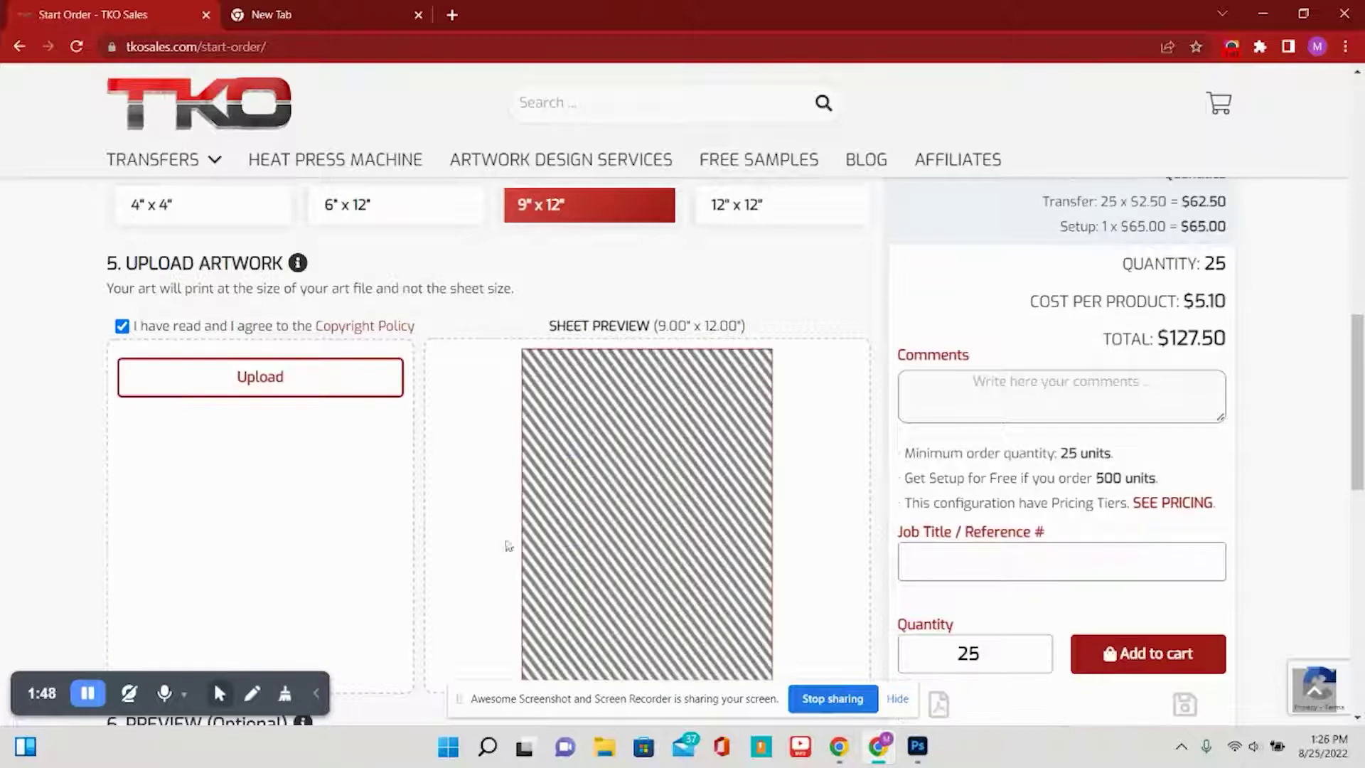
pyautogui.click(917, 747)
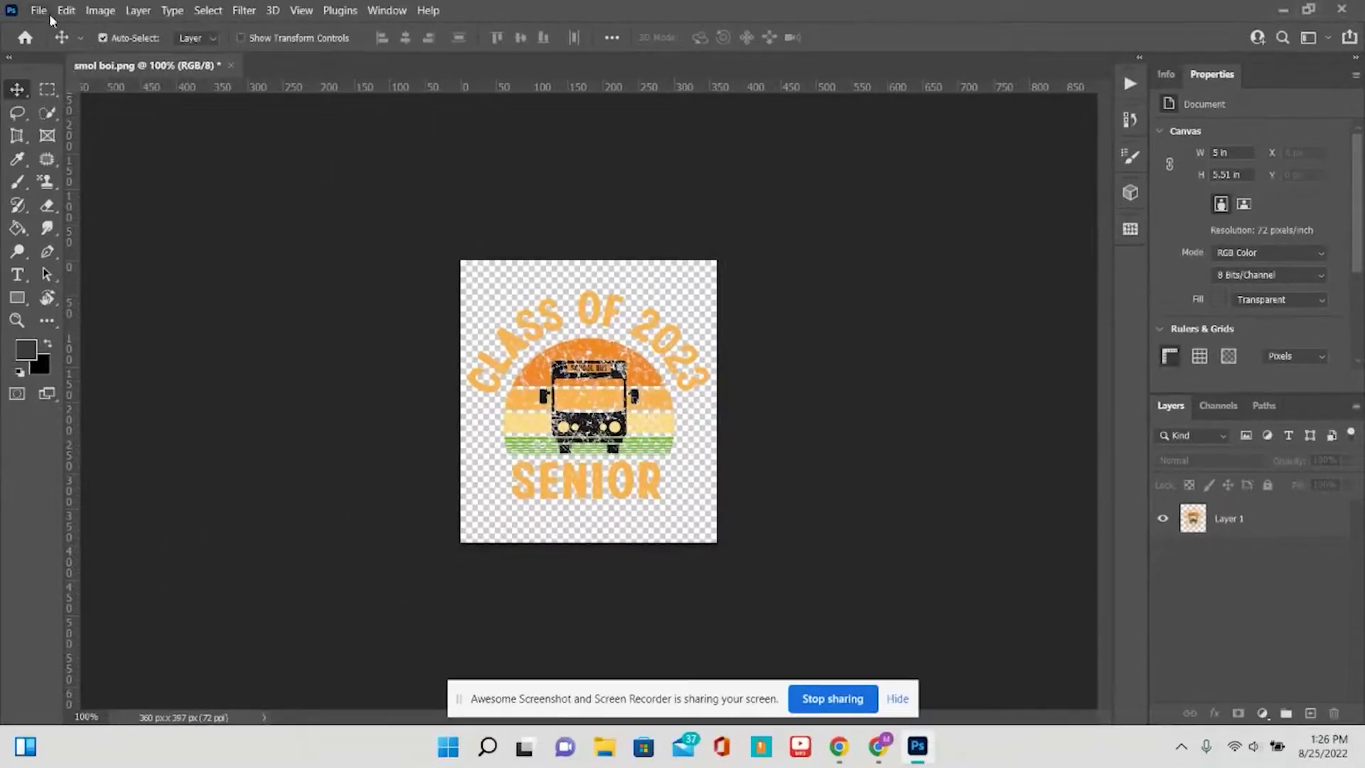
# Create a new document measured in inches, 9 in wide by 12 in high.
pyautogui.click(45, 15)
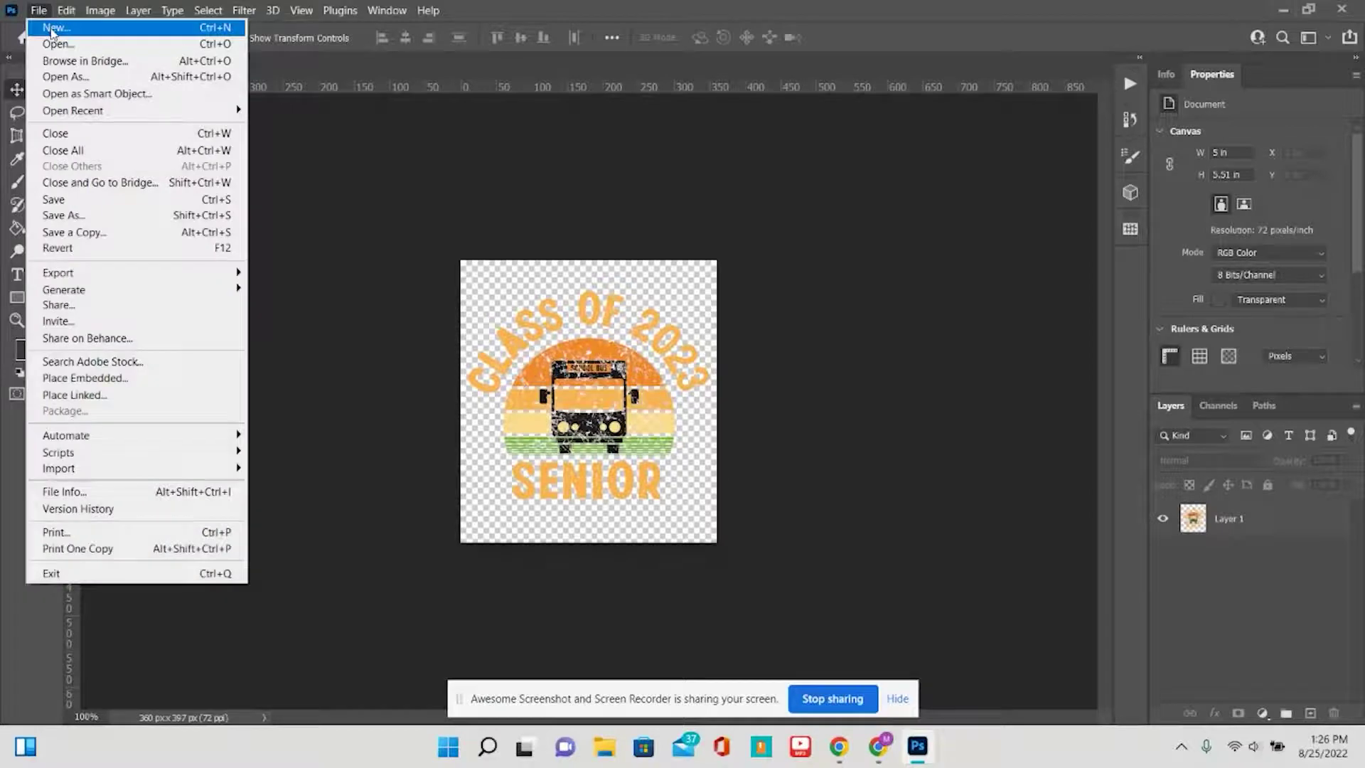
pyautogui.click(51, 29)
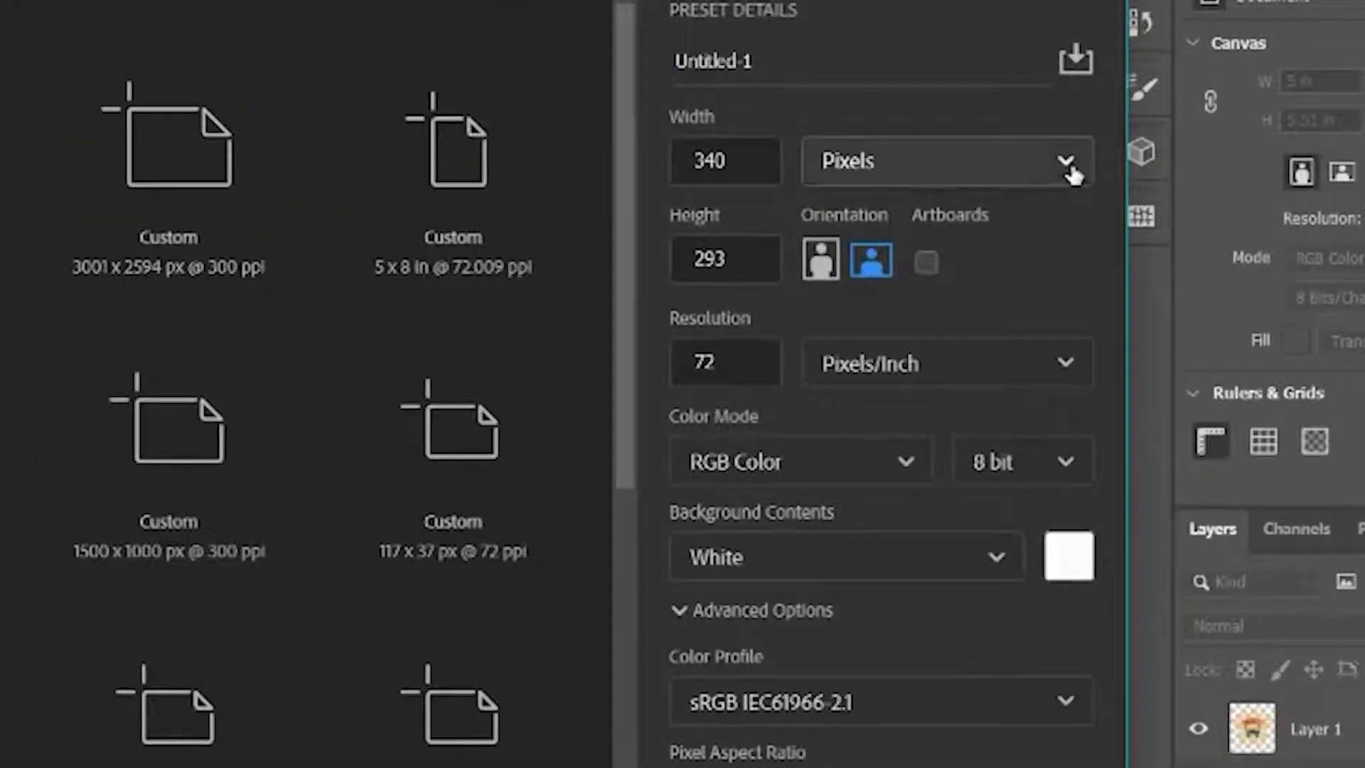
pyautogui.click(1089, 197)
pyautogui.click(967, 288)
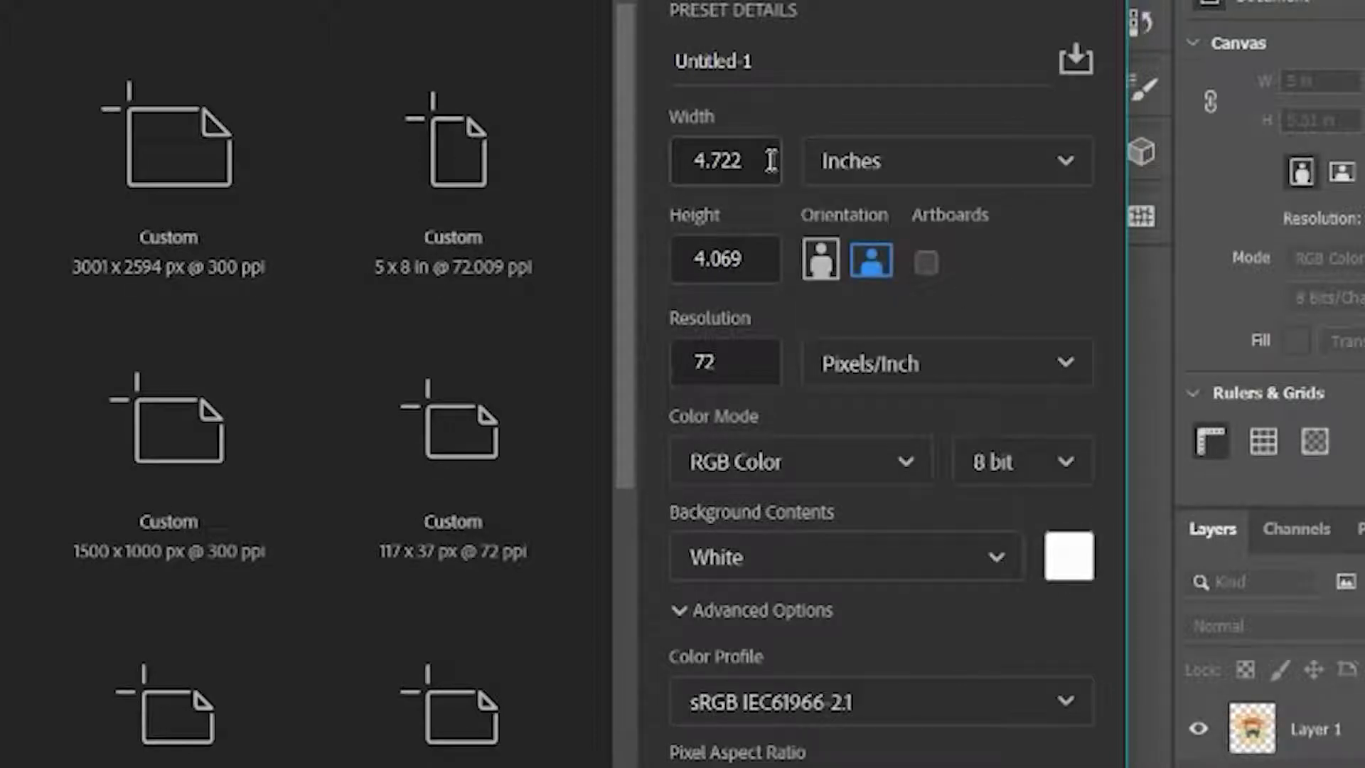
pyautogui.click(682, 161)
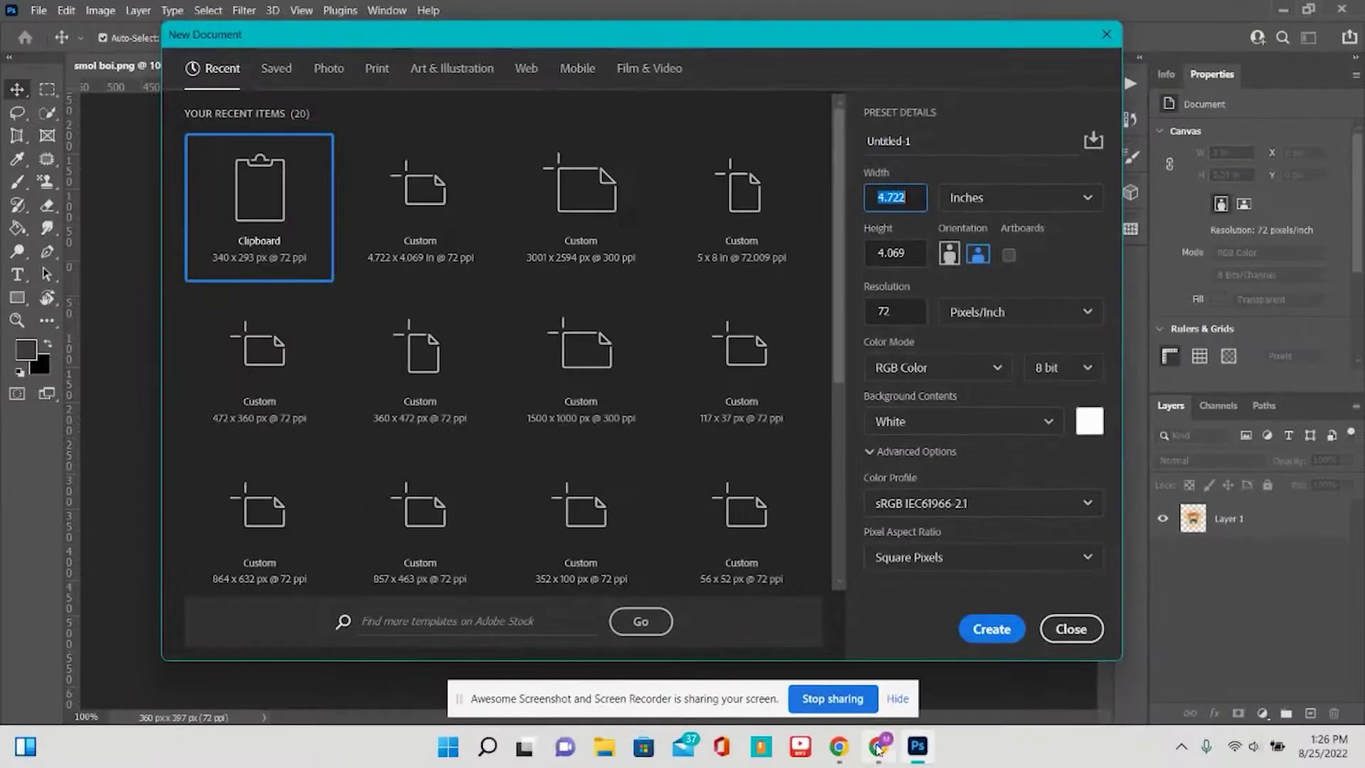
pyautogui.click(880, 748)
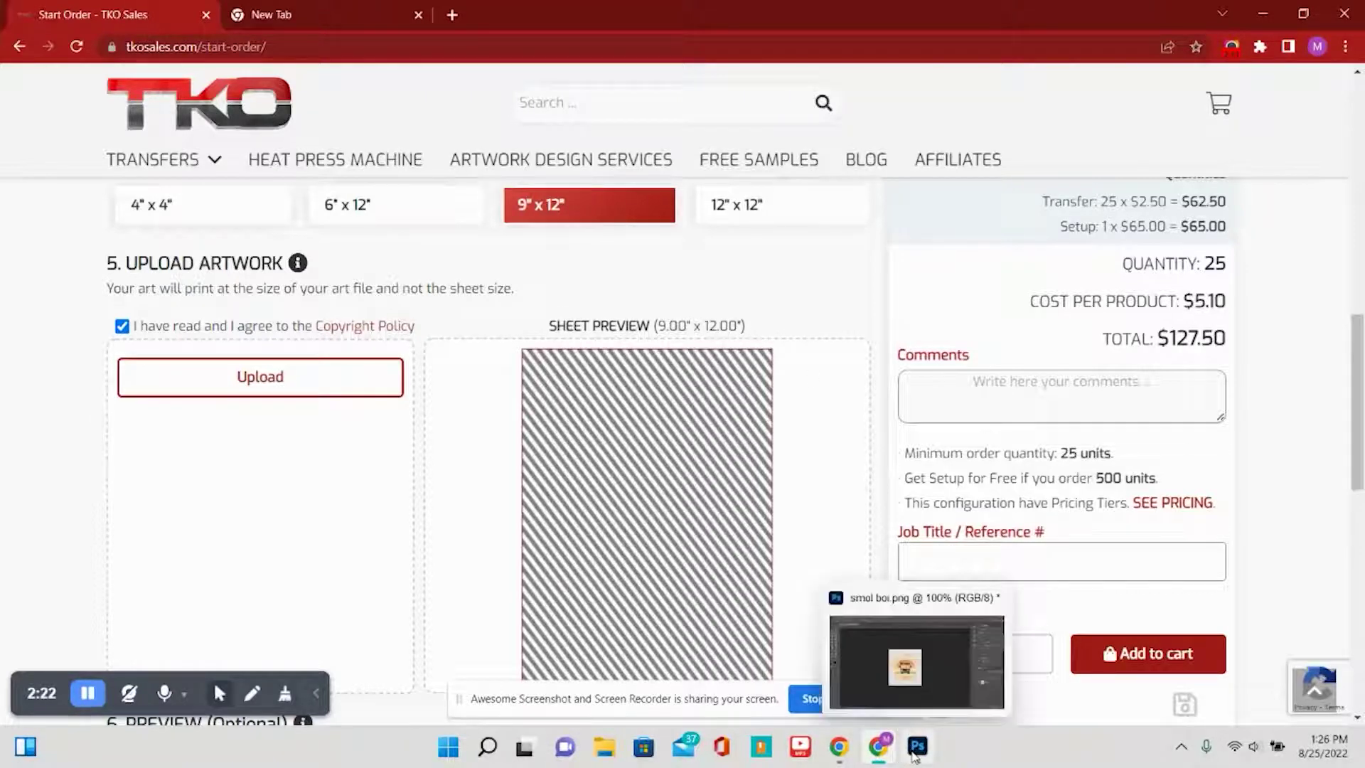
pyautogui.click(918, 748)
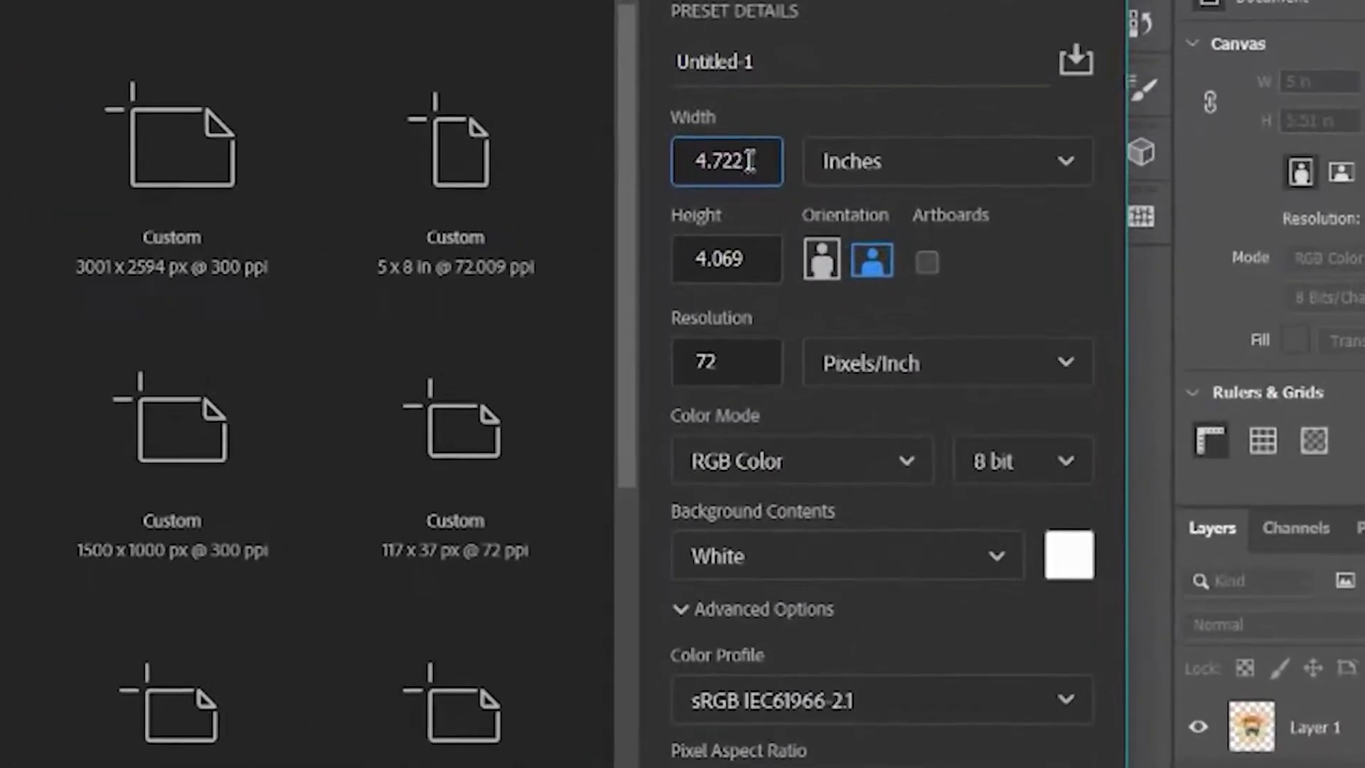
pyautogui.moveTo(759, 160); pyautogui.dragTo(660, 171)
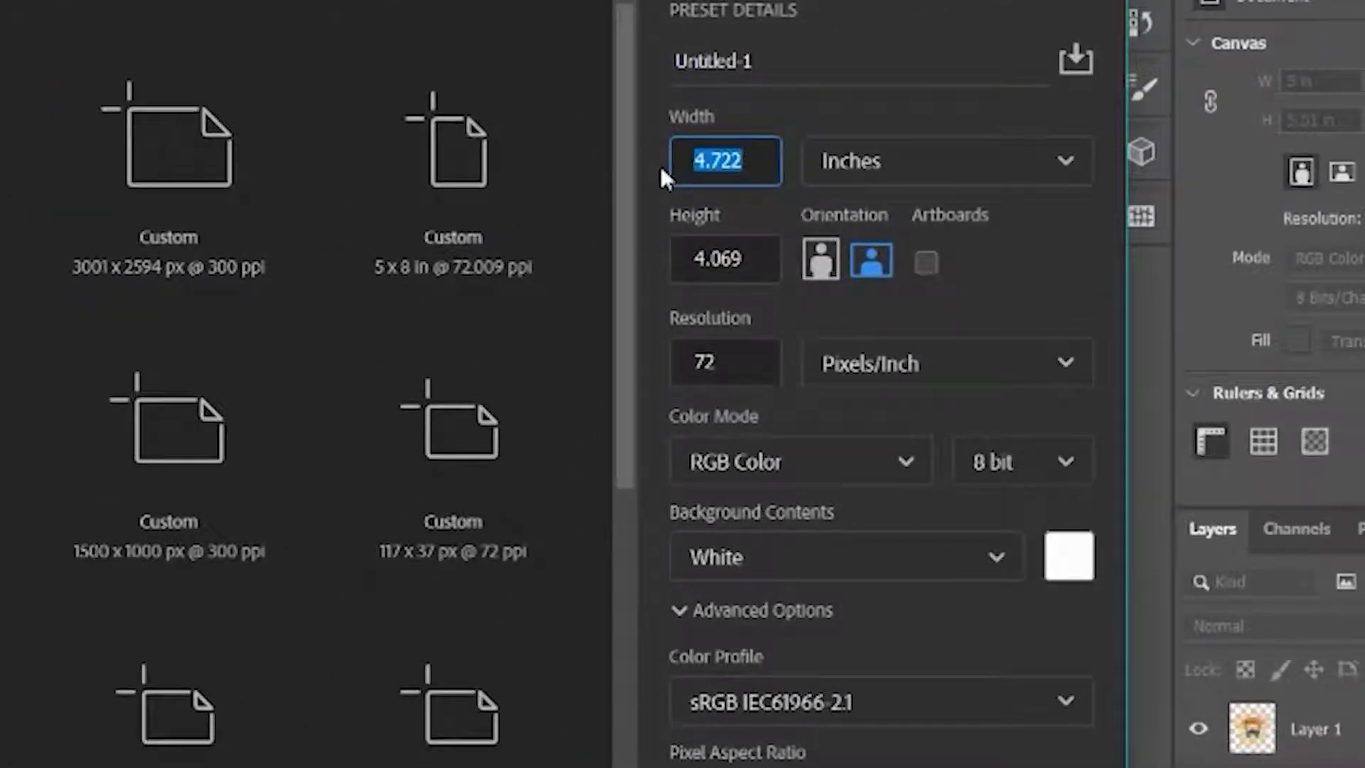
pyautogui.write('9')
pyautogui.doubleClick(771, 253)
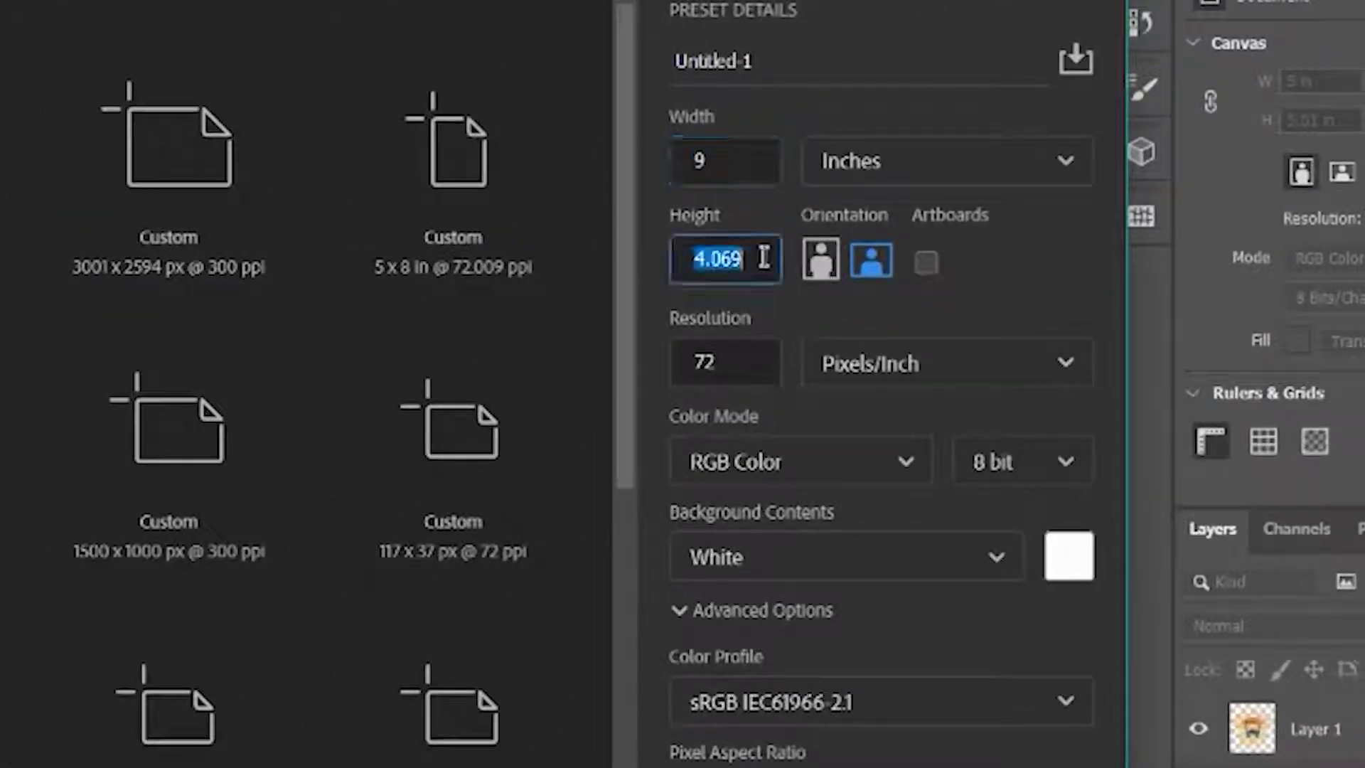
pyautogui.write('12')
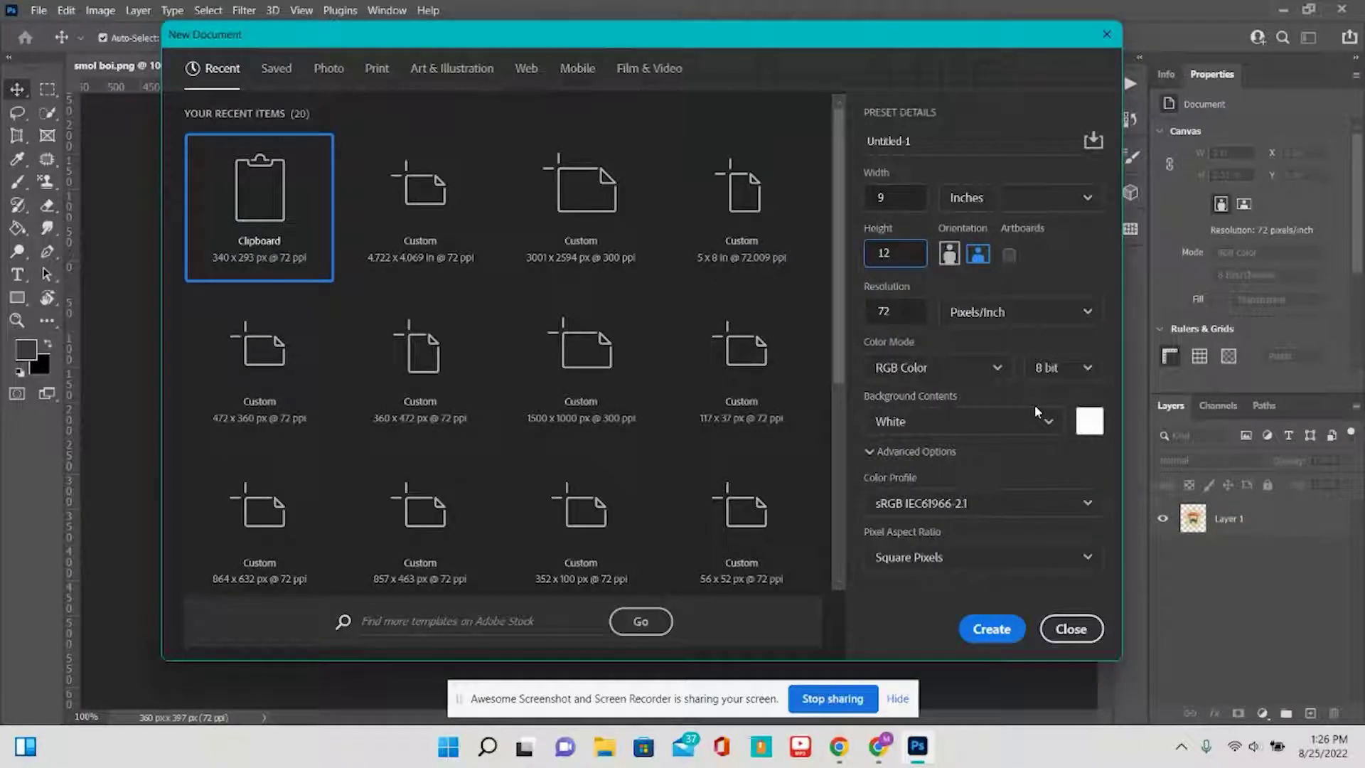
pyautogui.click(989, 628)
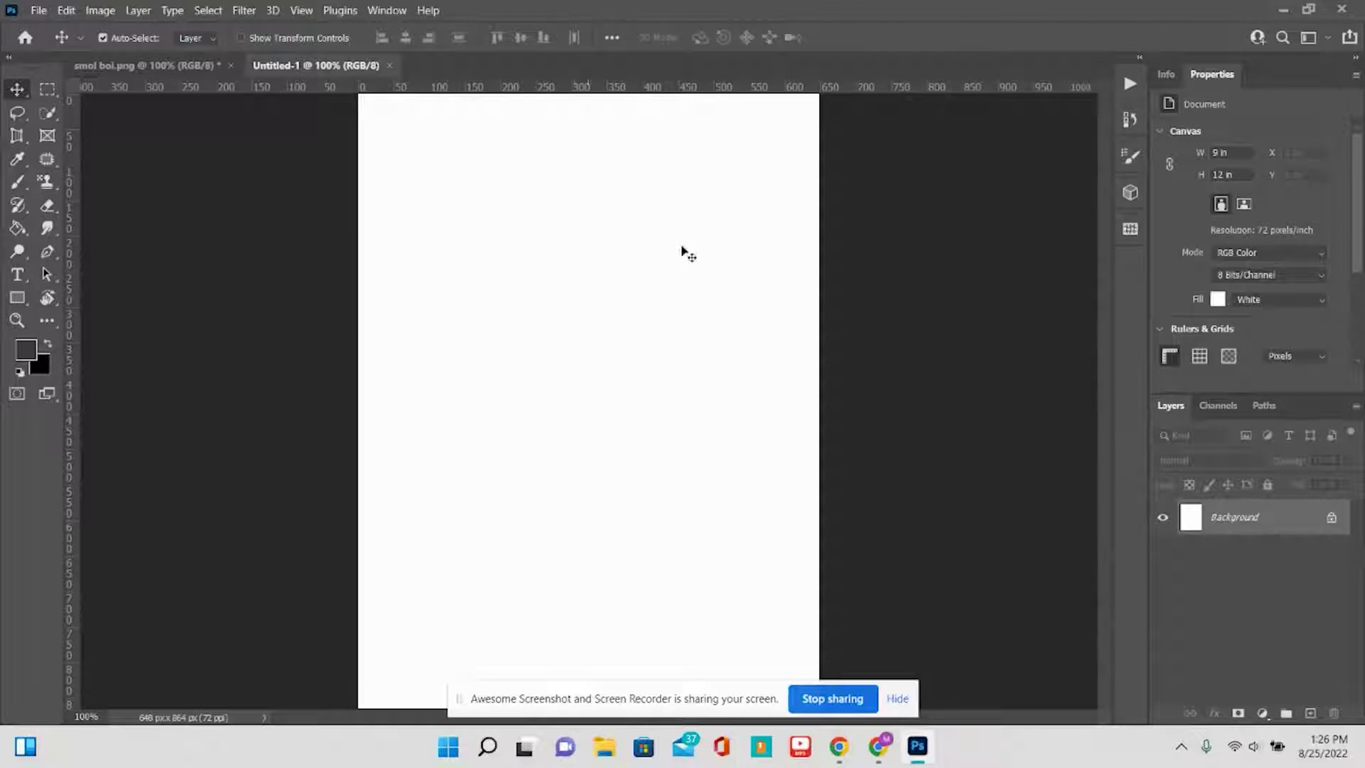
# Copy all of smol boi.png and paste it into Untitled-1 as Layer 1.
pyautogui.click(151, 68)
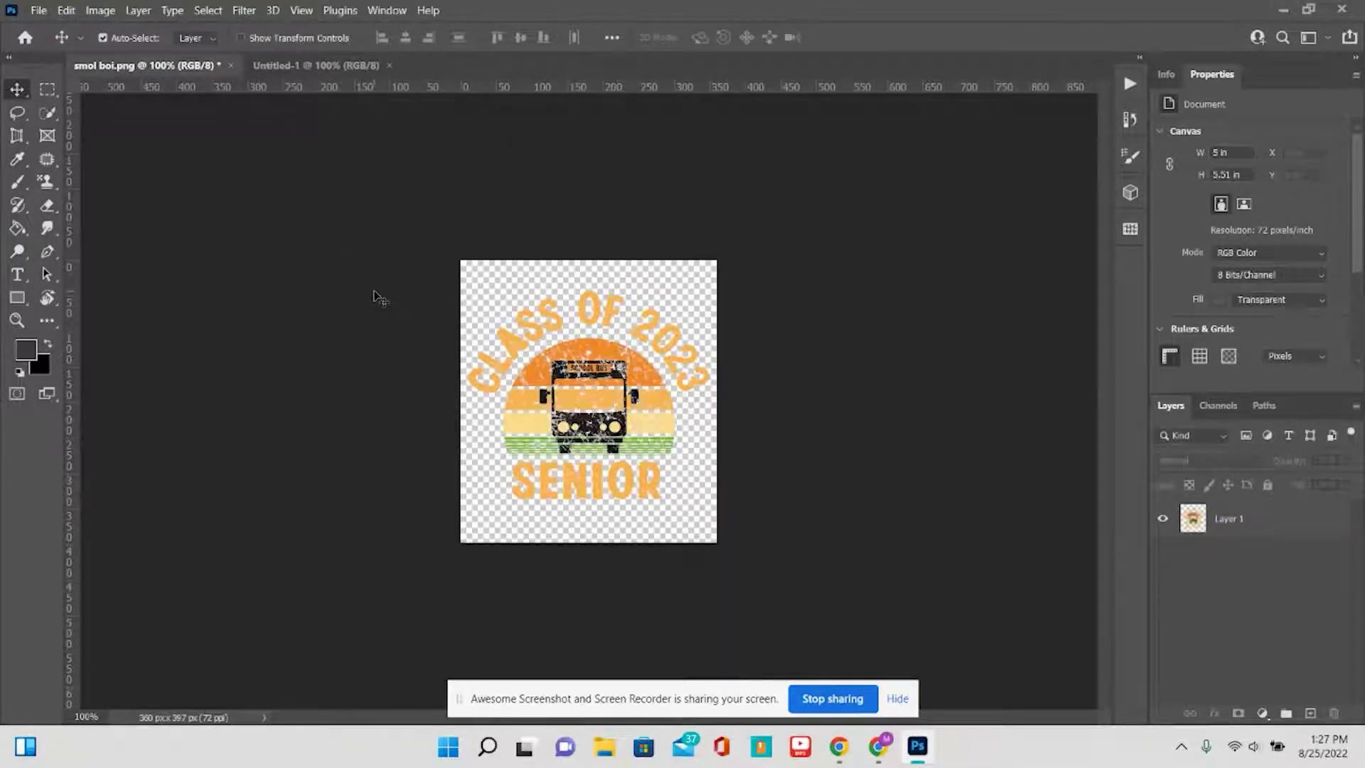
pyautogui.hotkey('ctrl', 'a')
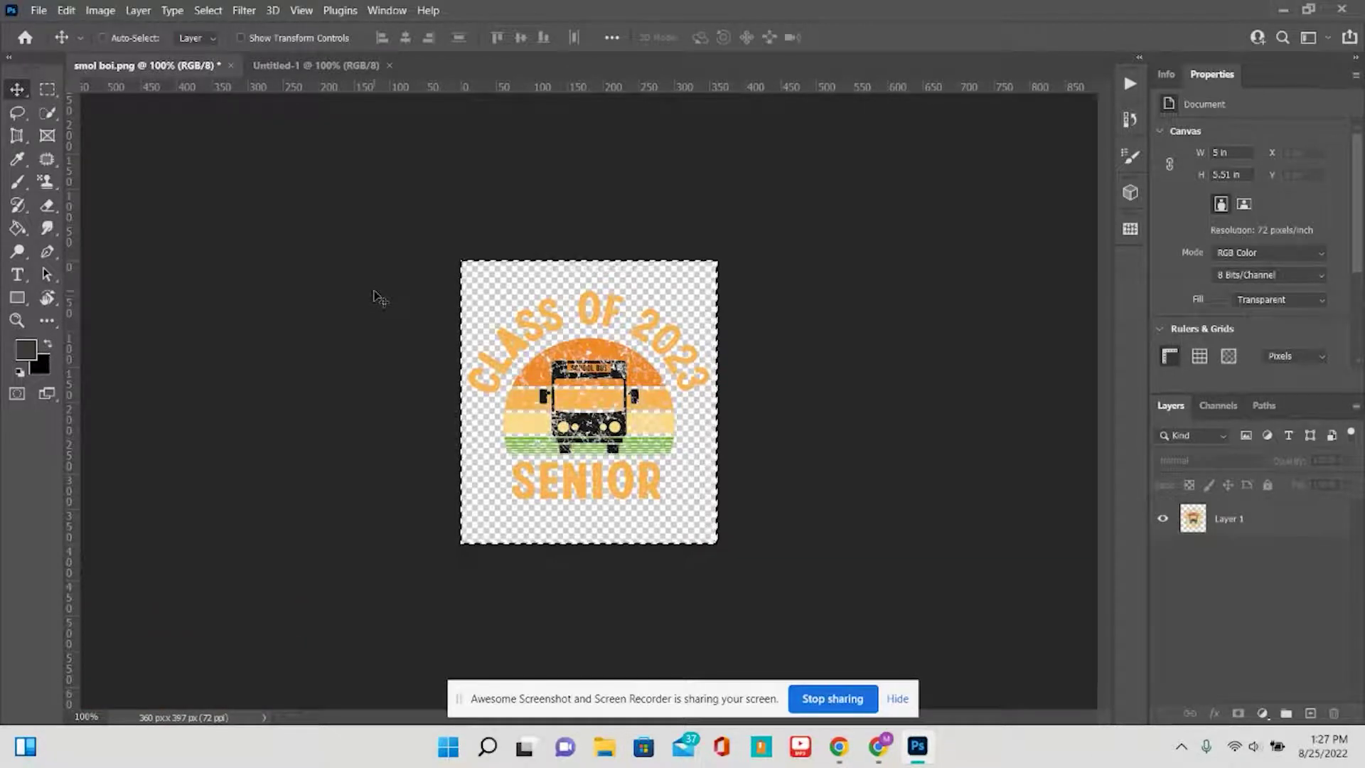
pyautogui.hotkey('ctrl', 'c')
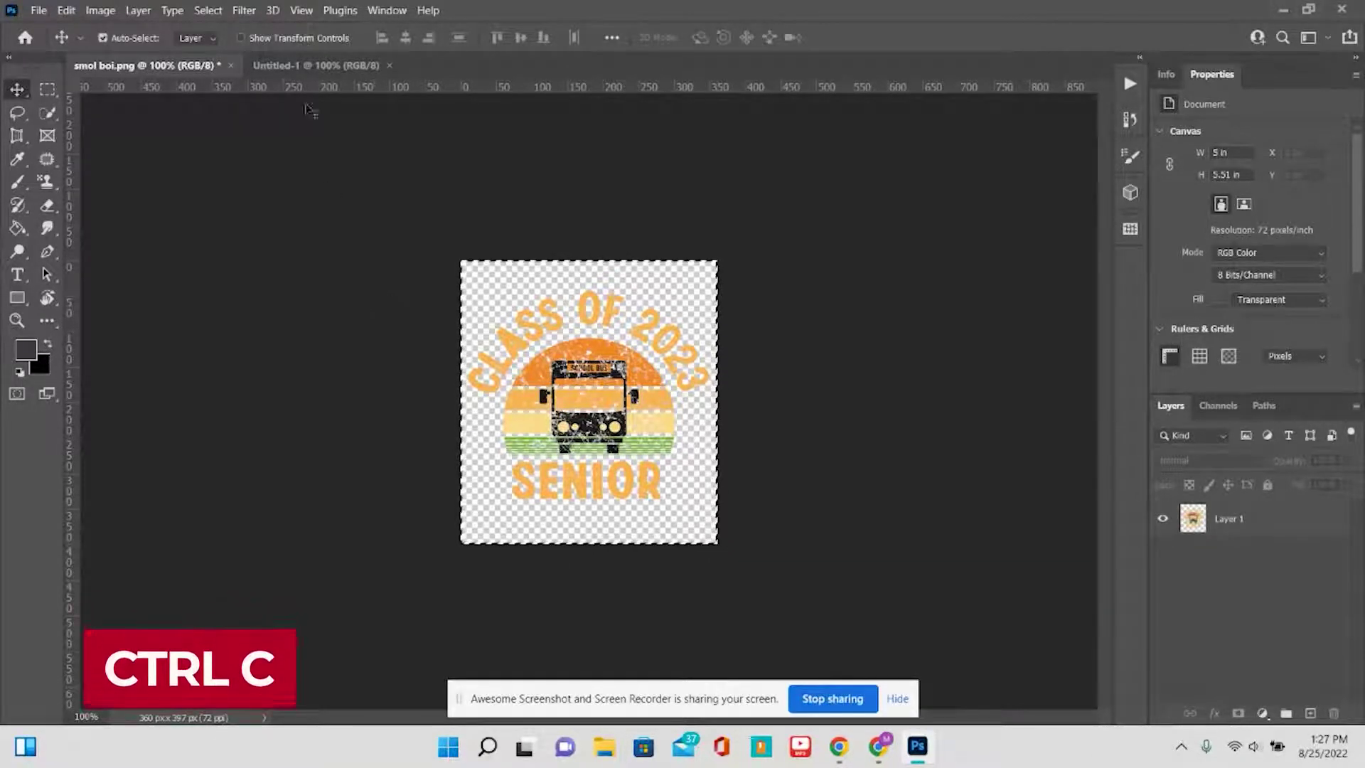
pyautogui.click(316, 64)
pyautogui.hotkey('ctrl', 'v')
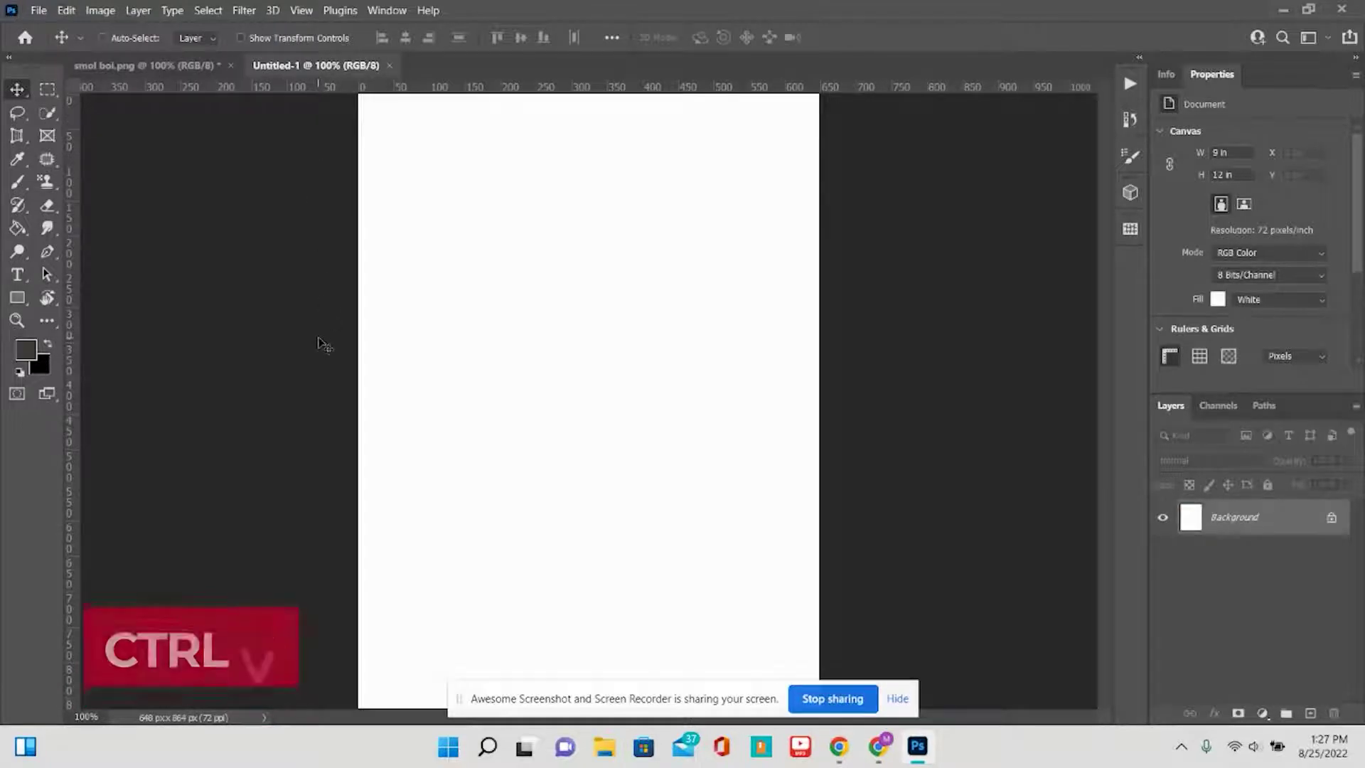
pyautogui.hotkey('ctrl', 't')
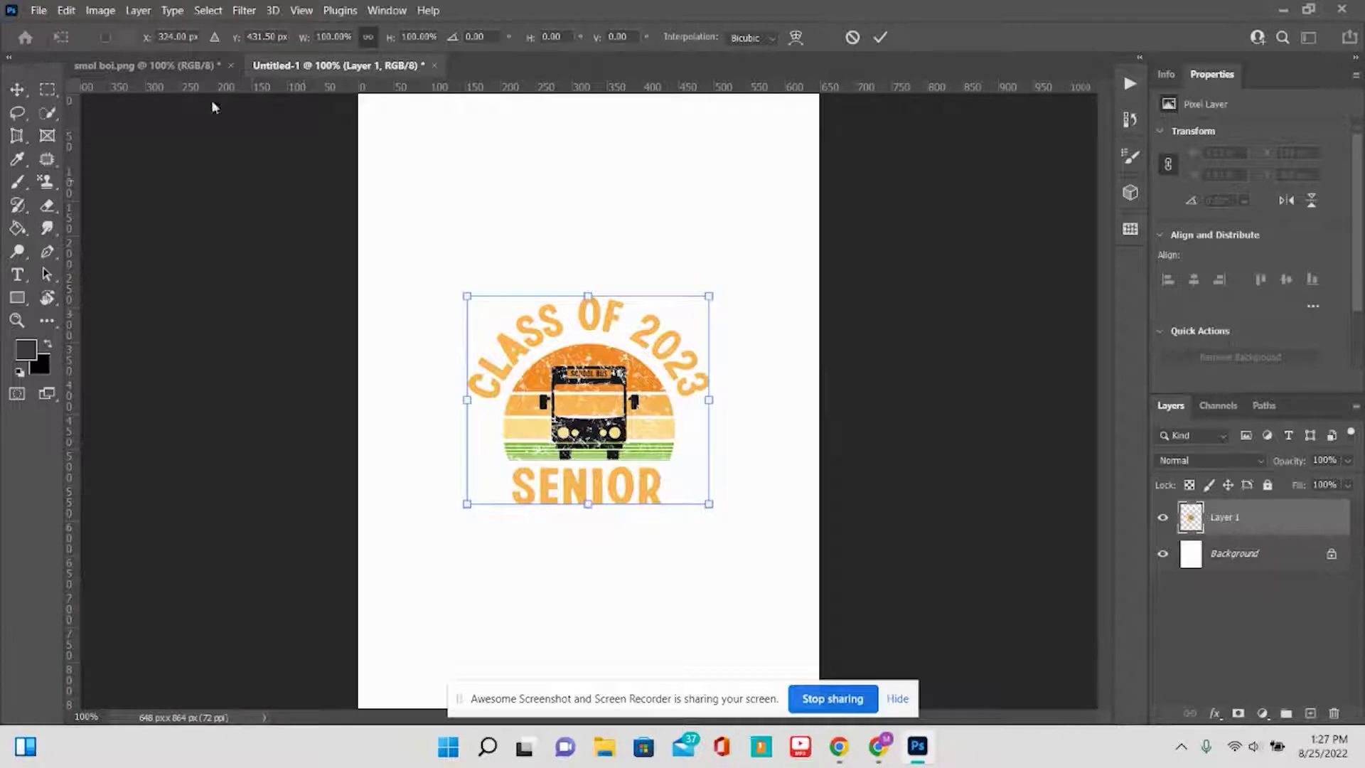
# Rotate the pasted design 90° clockwise.
pyautogui.click(39, 11)
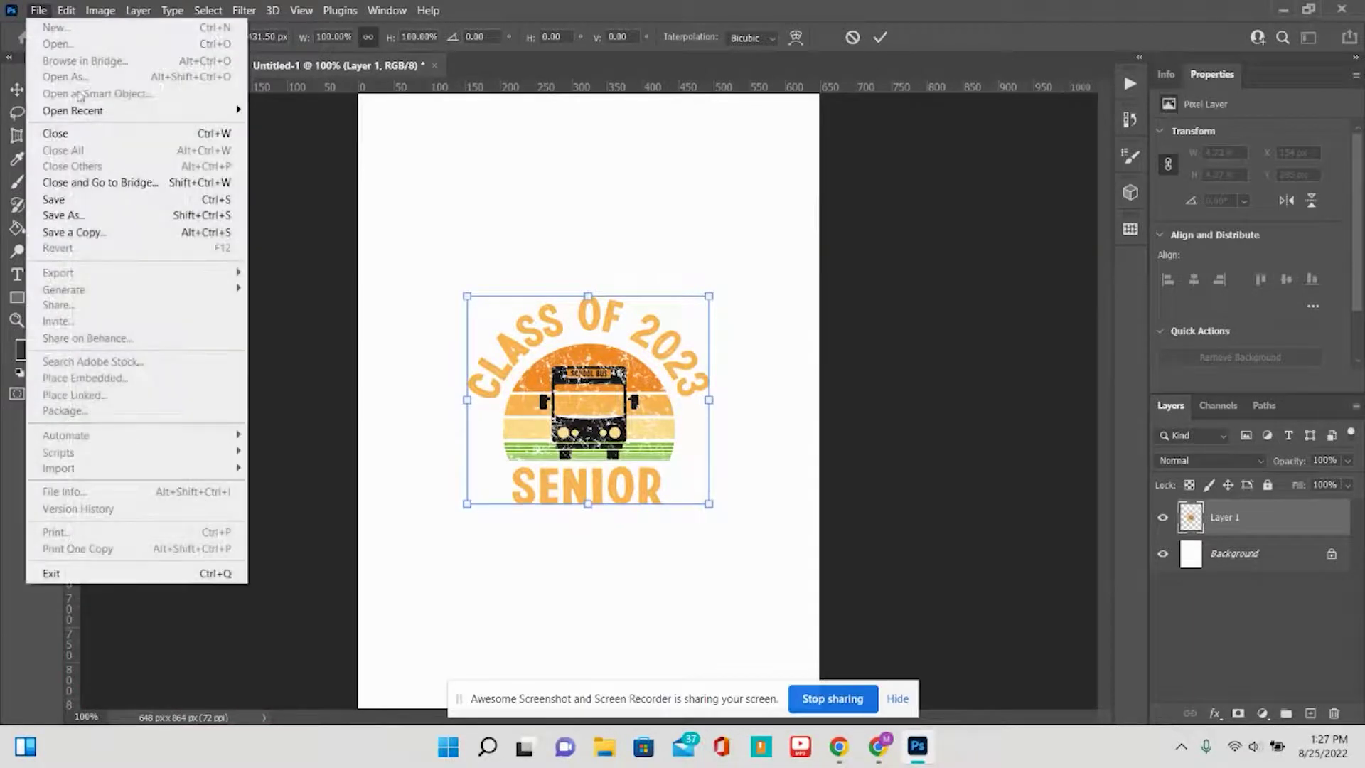
pyautogui.moveTo(67, 21)
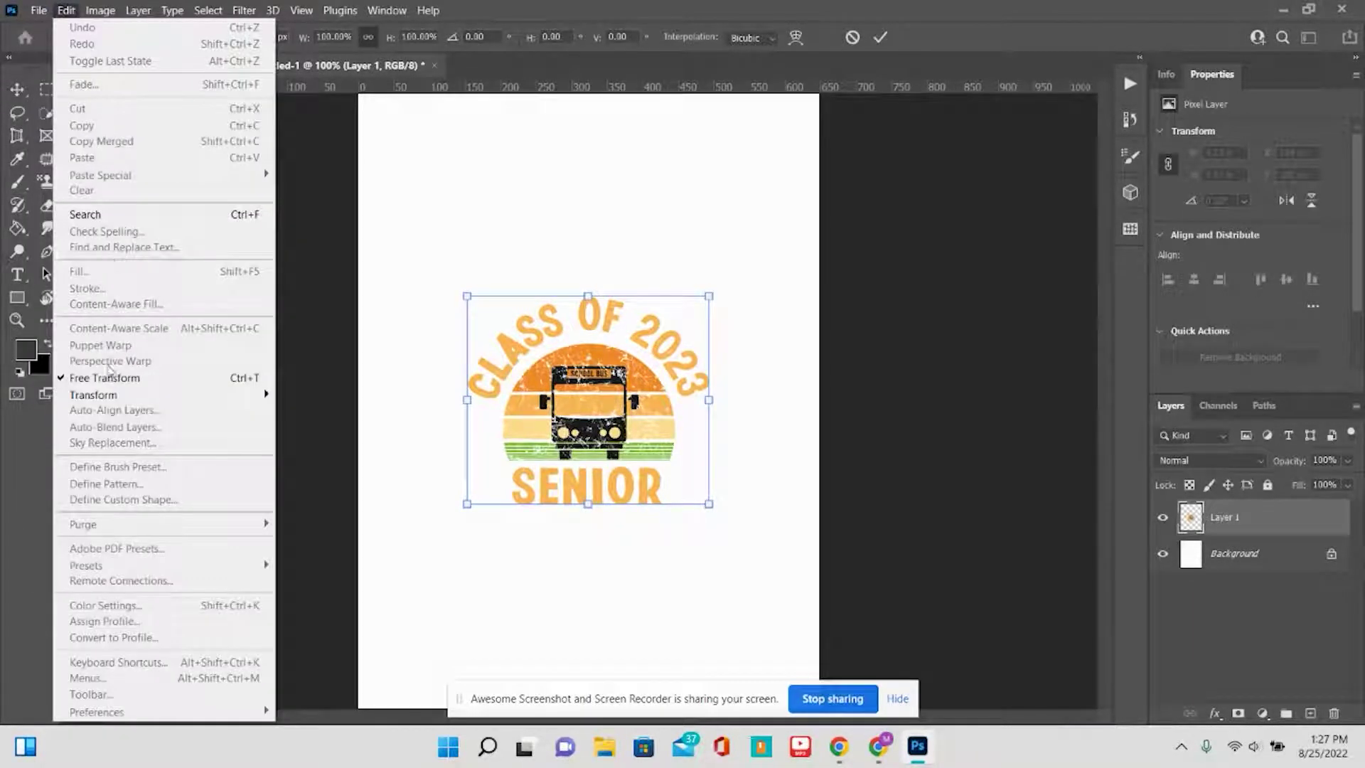
pyautogui.moveTo(117, 396)
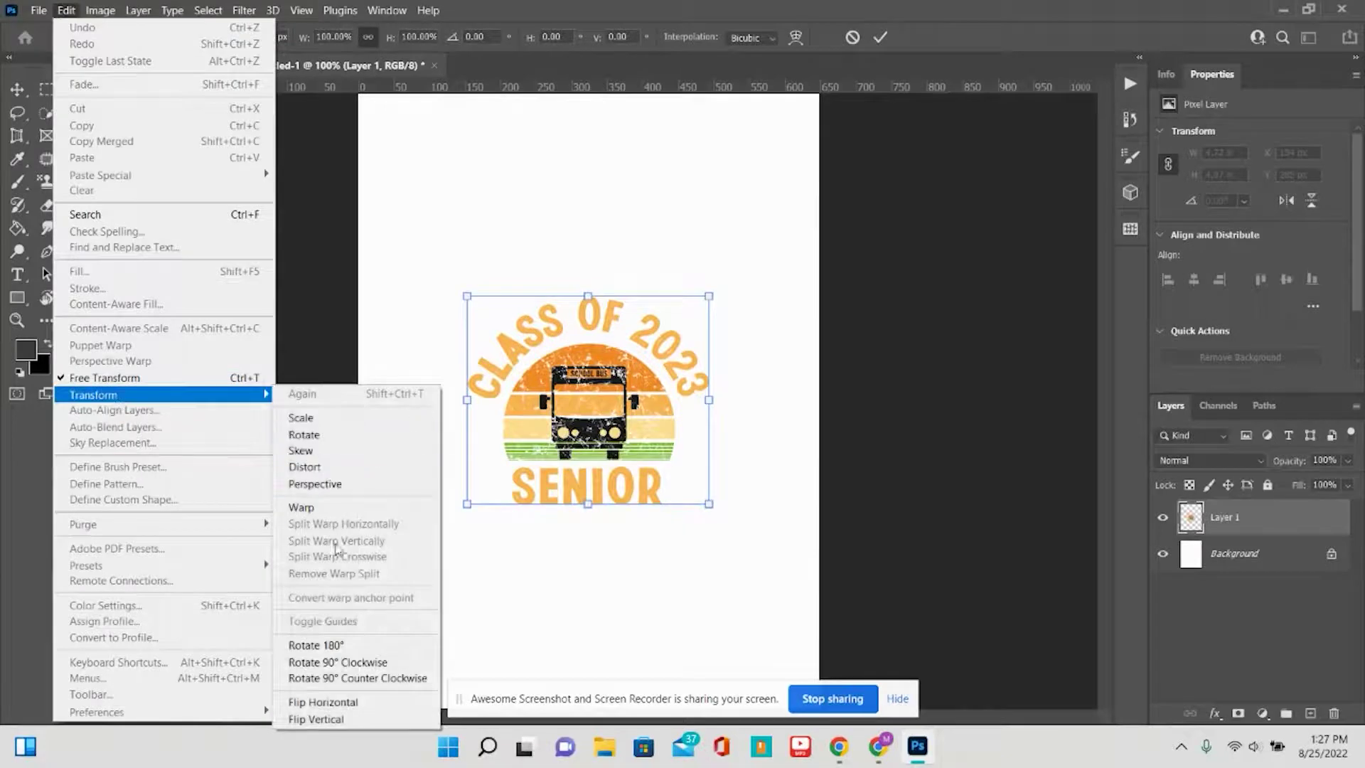
pyautogui.click(348, 661)
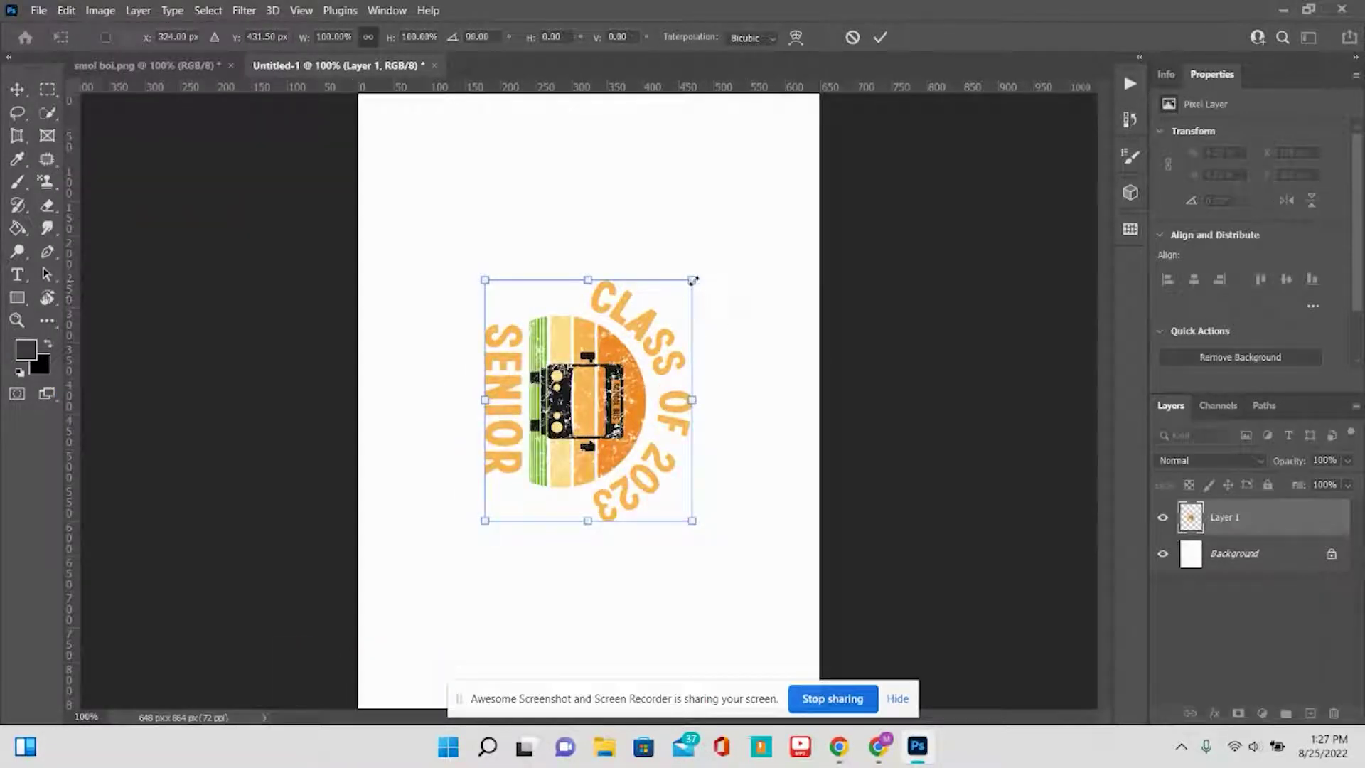
# Scale the design up to fill the canvas and hide the white Background layer.
pyautogui.moveTo(693, 280); pyautogui.dragTo(812, 142)
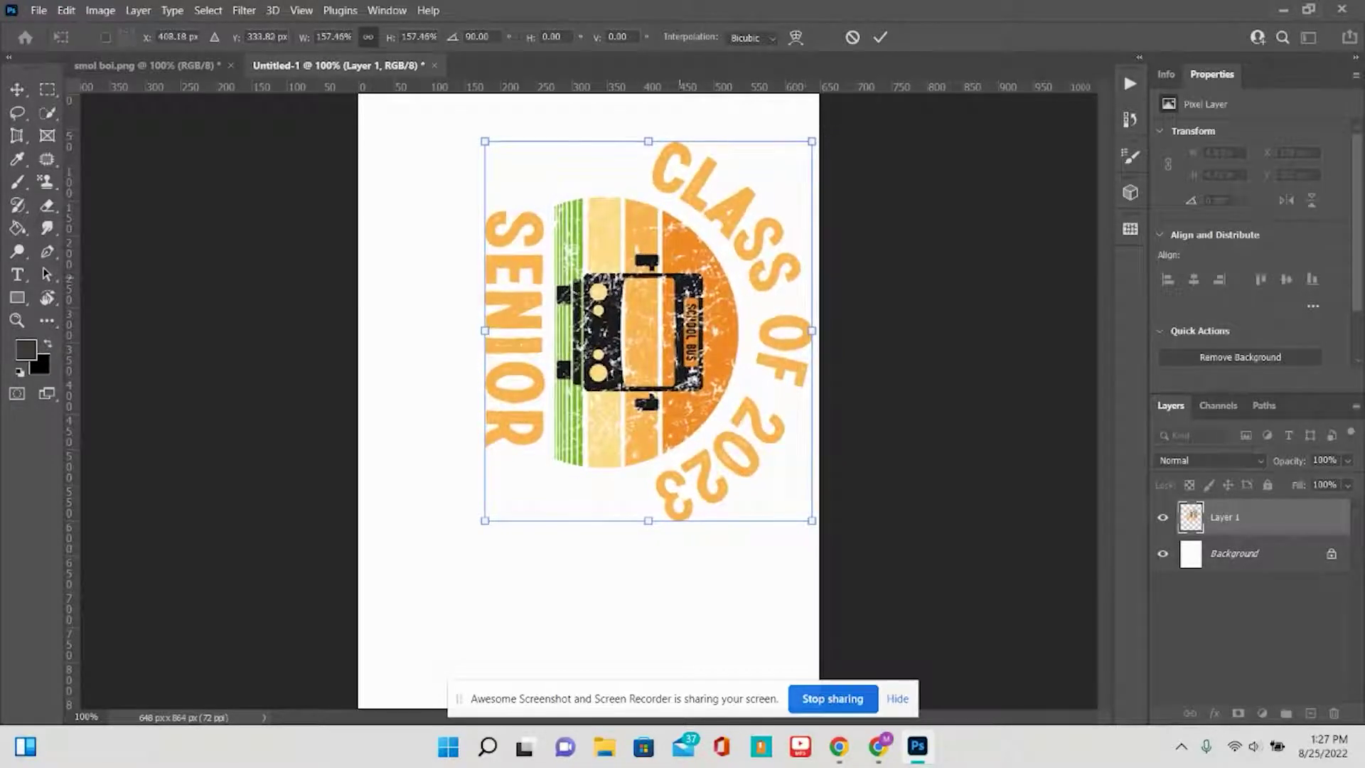
pyautogui.moveTo(483, 522); pyautogui.dragTo(352, 649)
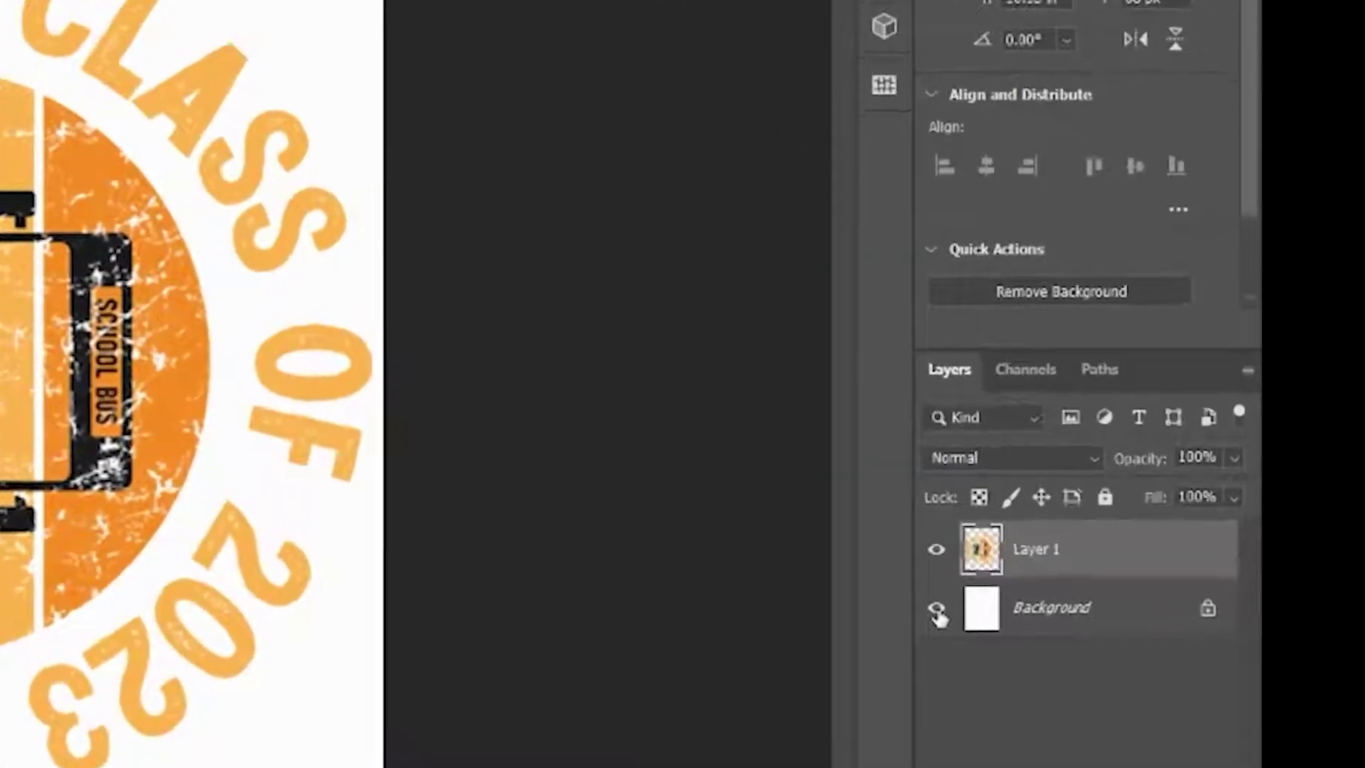
pyautogui.click(937, 610)
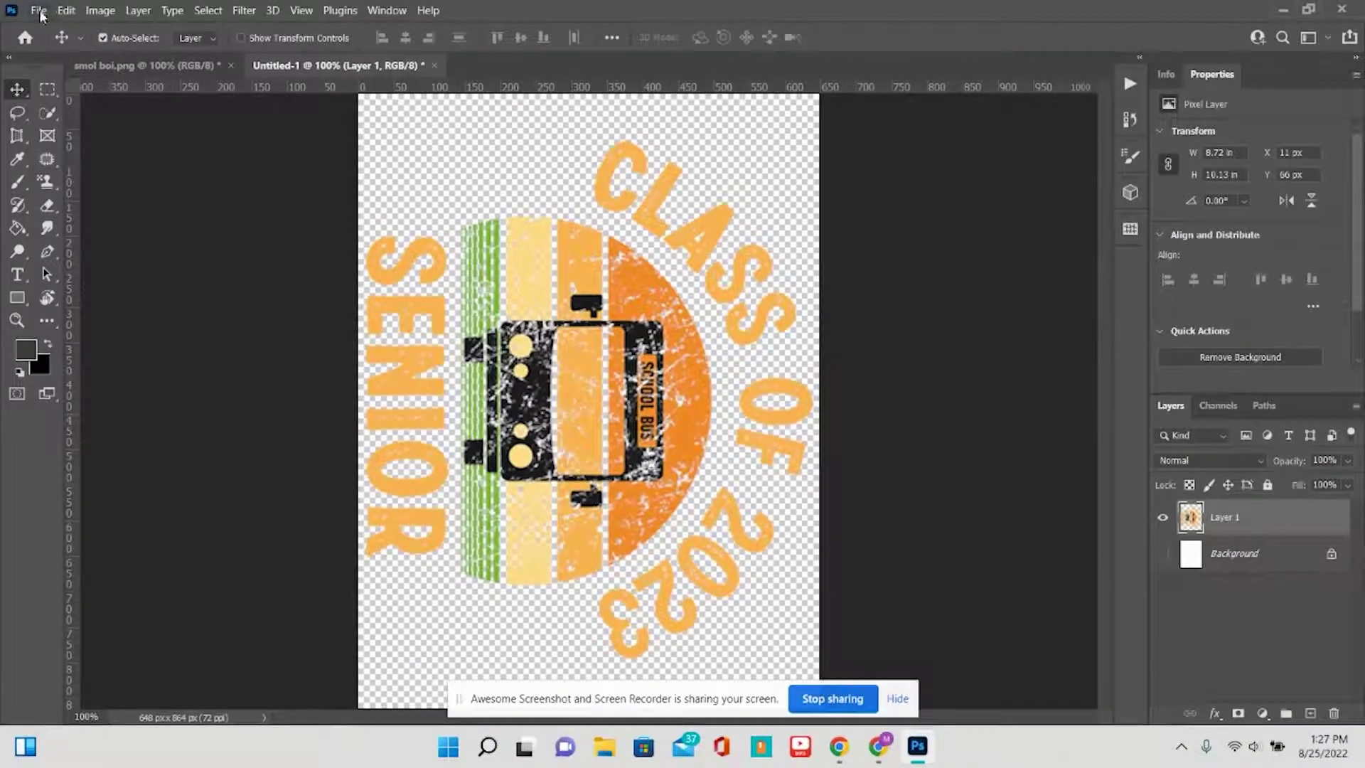
pyautogui.click(39, 11)
# Set up an Export As PNG with a 9 in export width.
pyautogui.moveTo(147, 277)
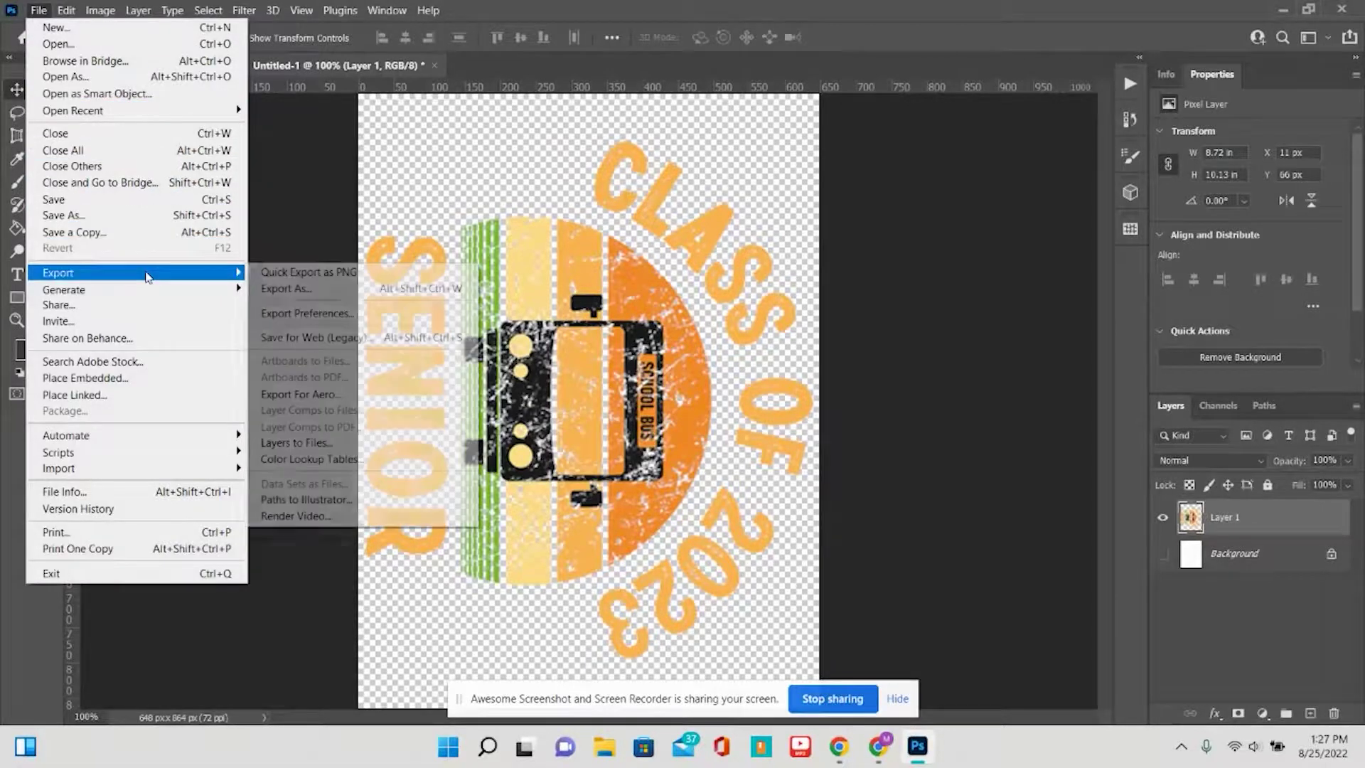
pyautogui.click(300, 291)
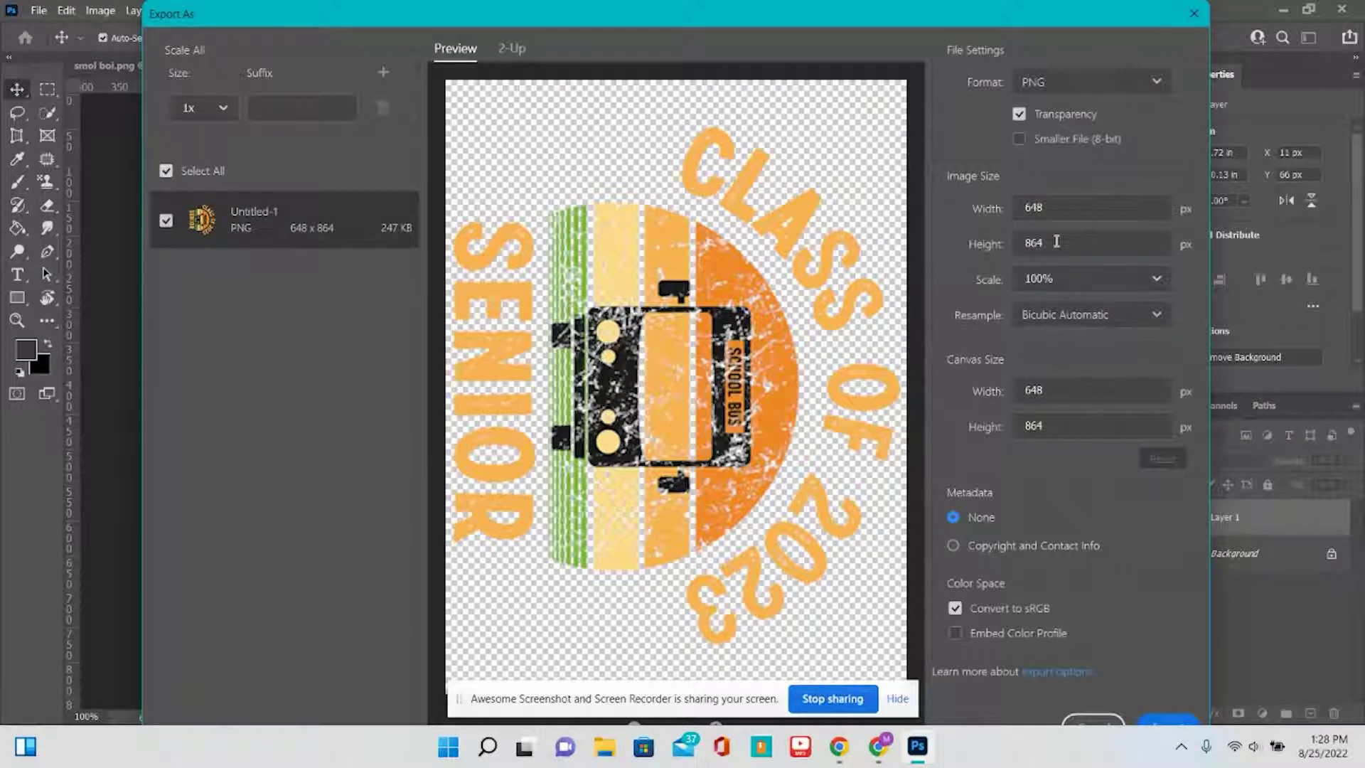
pyautogui.moveTo(1026, 203); pyautogui.dragTo(1055, 204)
pyautogui.write('9 in')
pyautogui.press('Return')
# Save the exported PNG as Just Right and return to the TKO order in Chrome.
pyautogui.click(1152, 718)
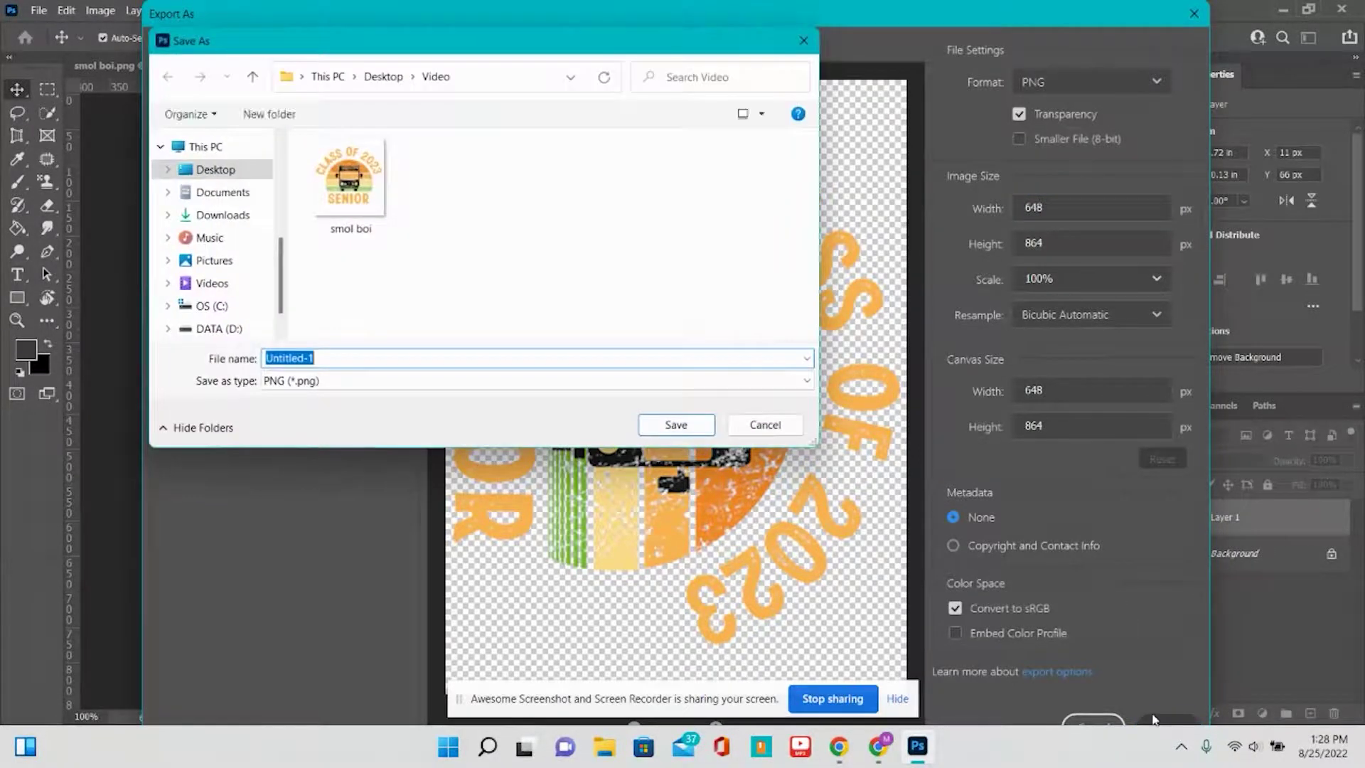
pyautogui.press('BackSpace')
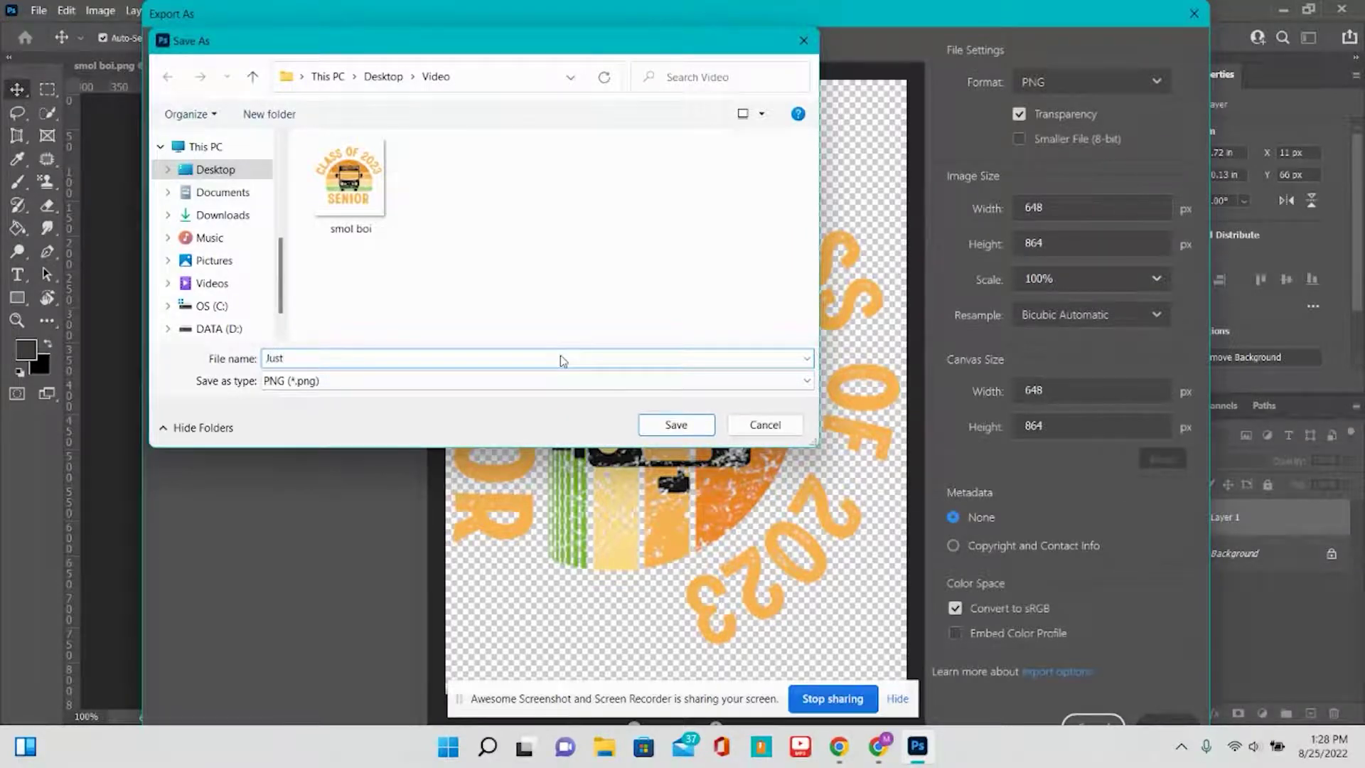
pyautogui.write('Just Right')
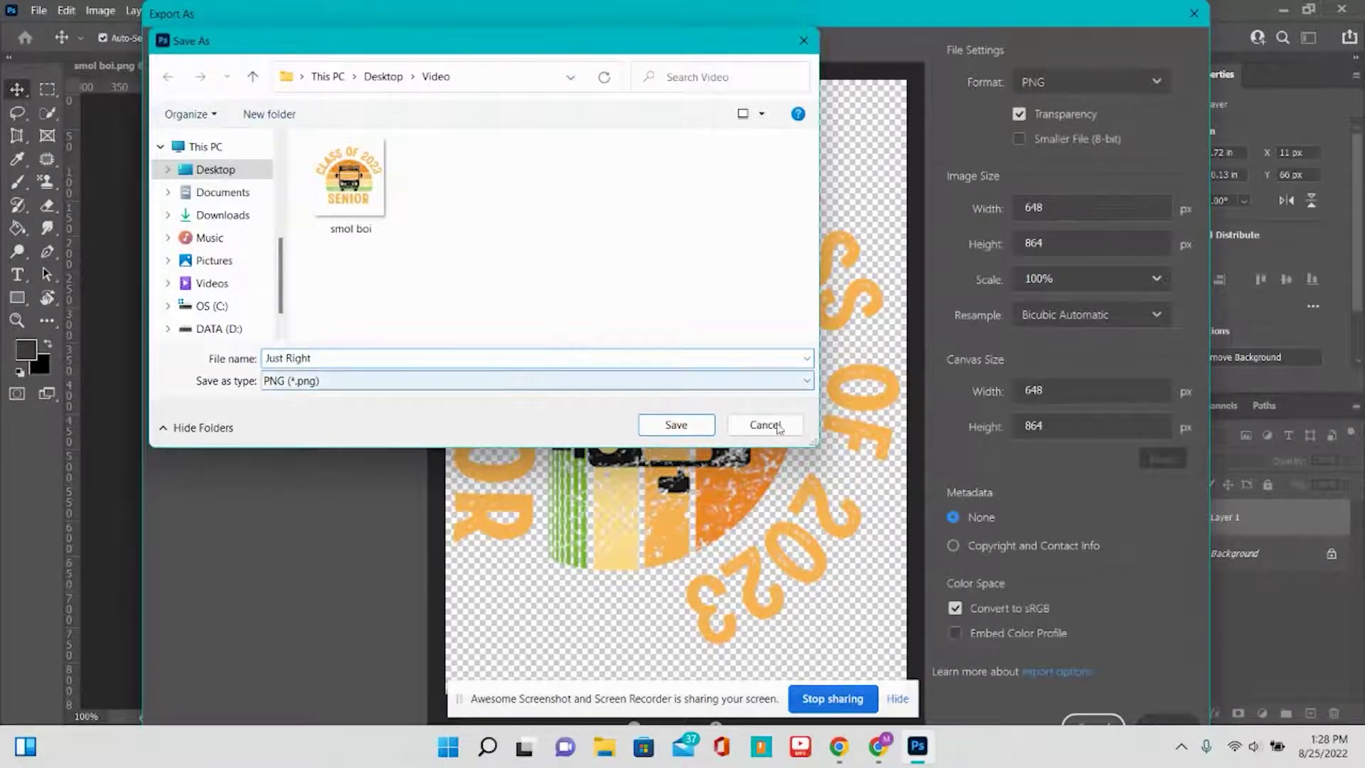
pyautogui.click(684, 424)
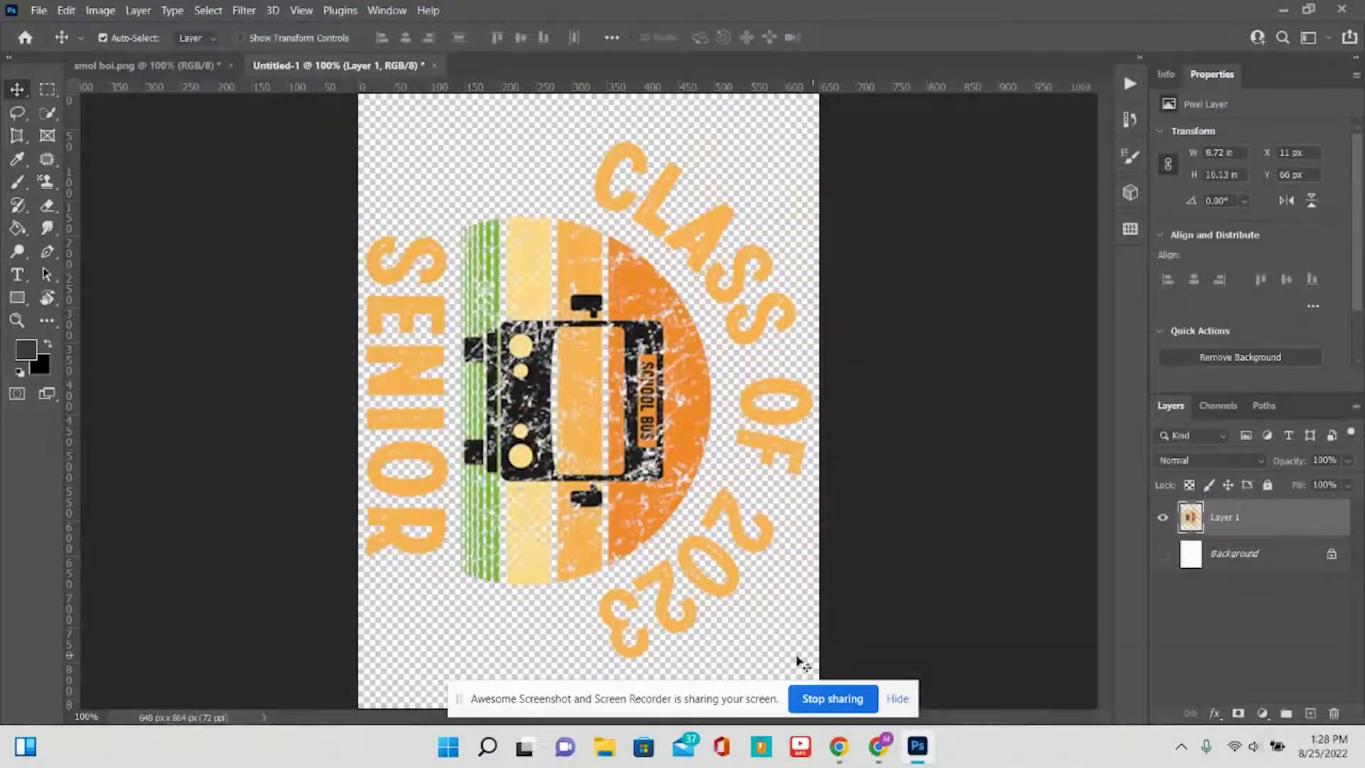
pyautogui.click(877, 748)
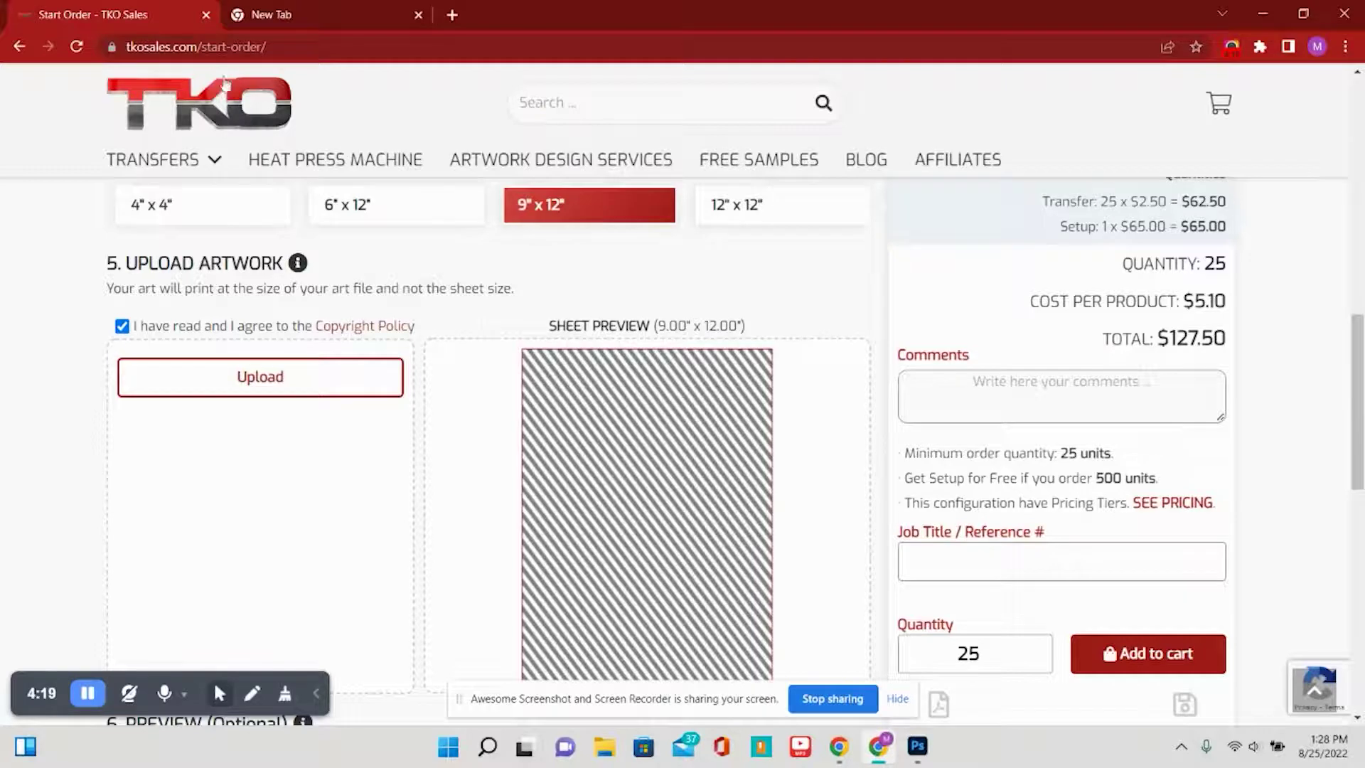
# Upload Just Right from the Video folder as the order artwork and check the 9" x 12" preview.
pyautogui.click(287, 377)
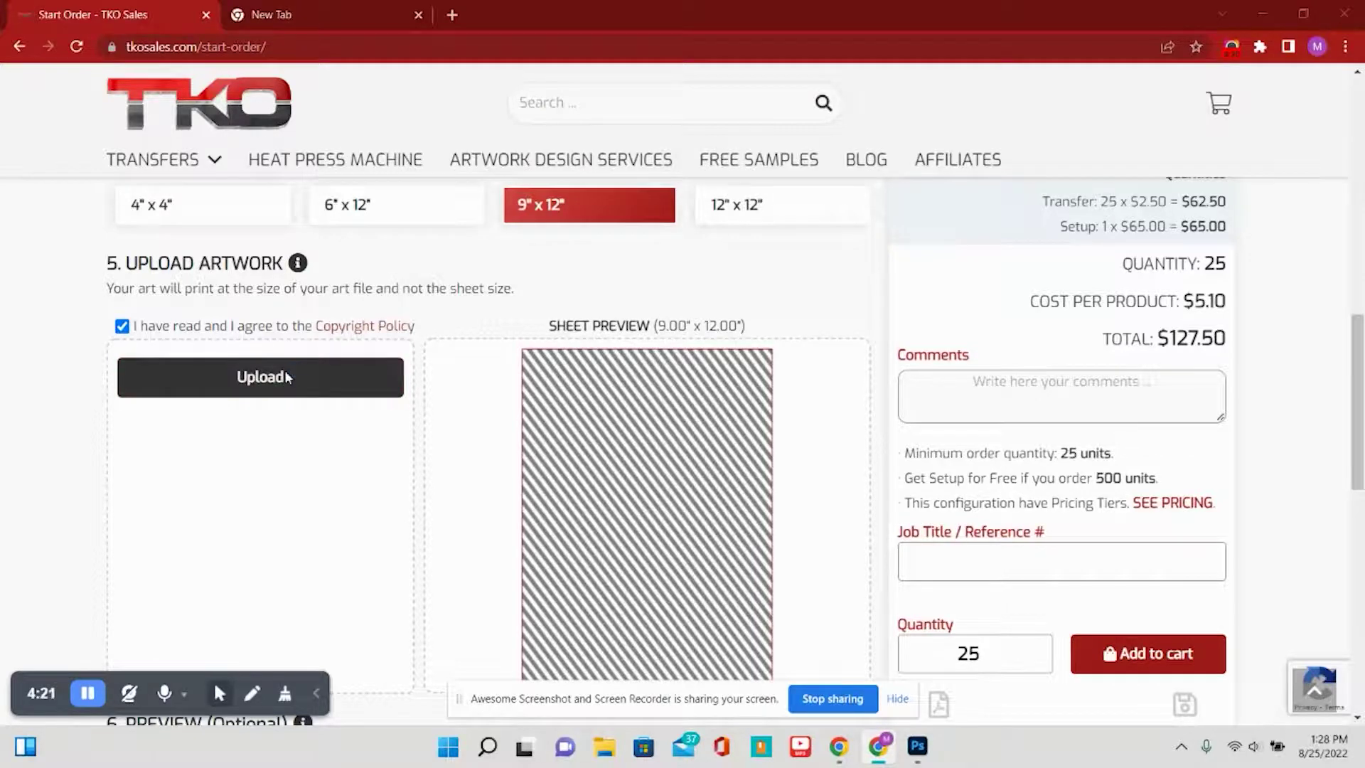
pyautogui.click(208, 153)
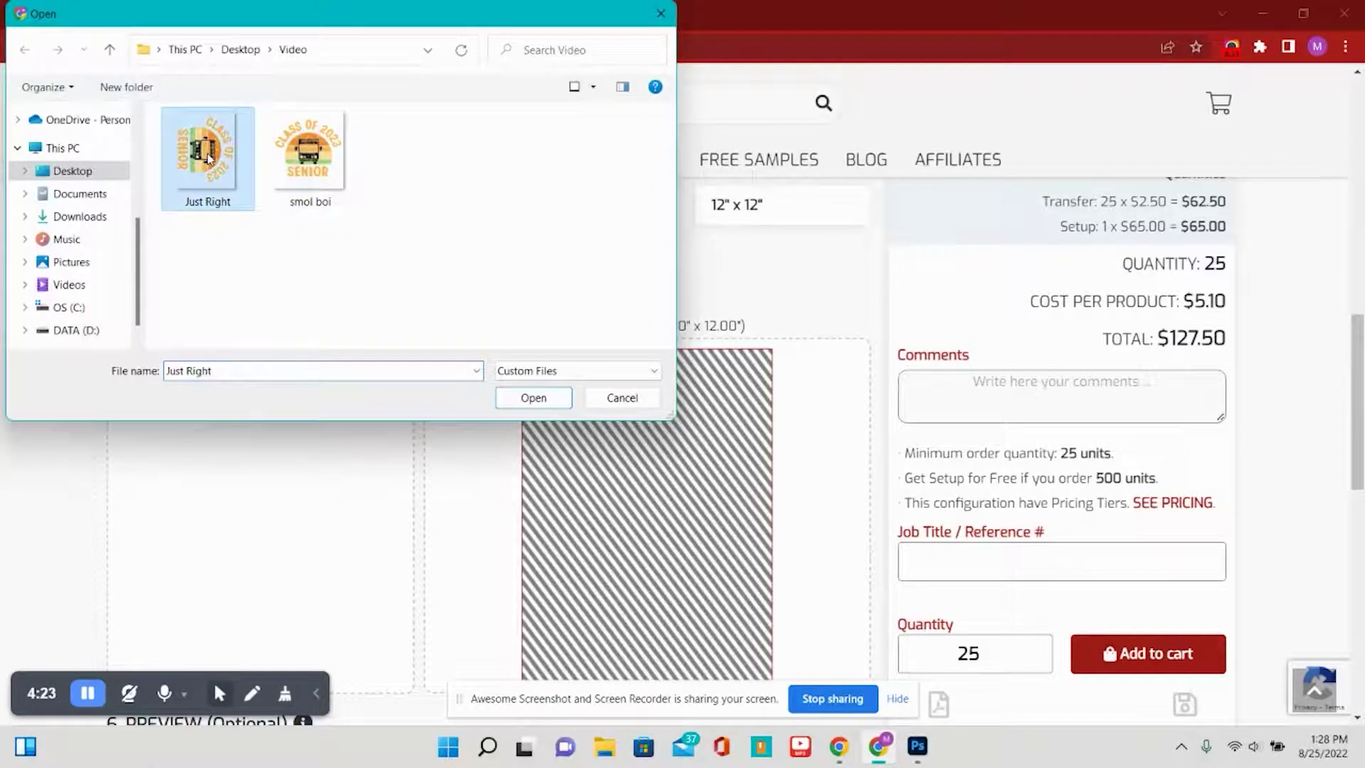
pyautogui.click(522, 397)
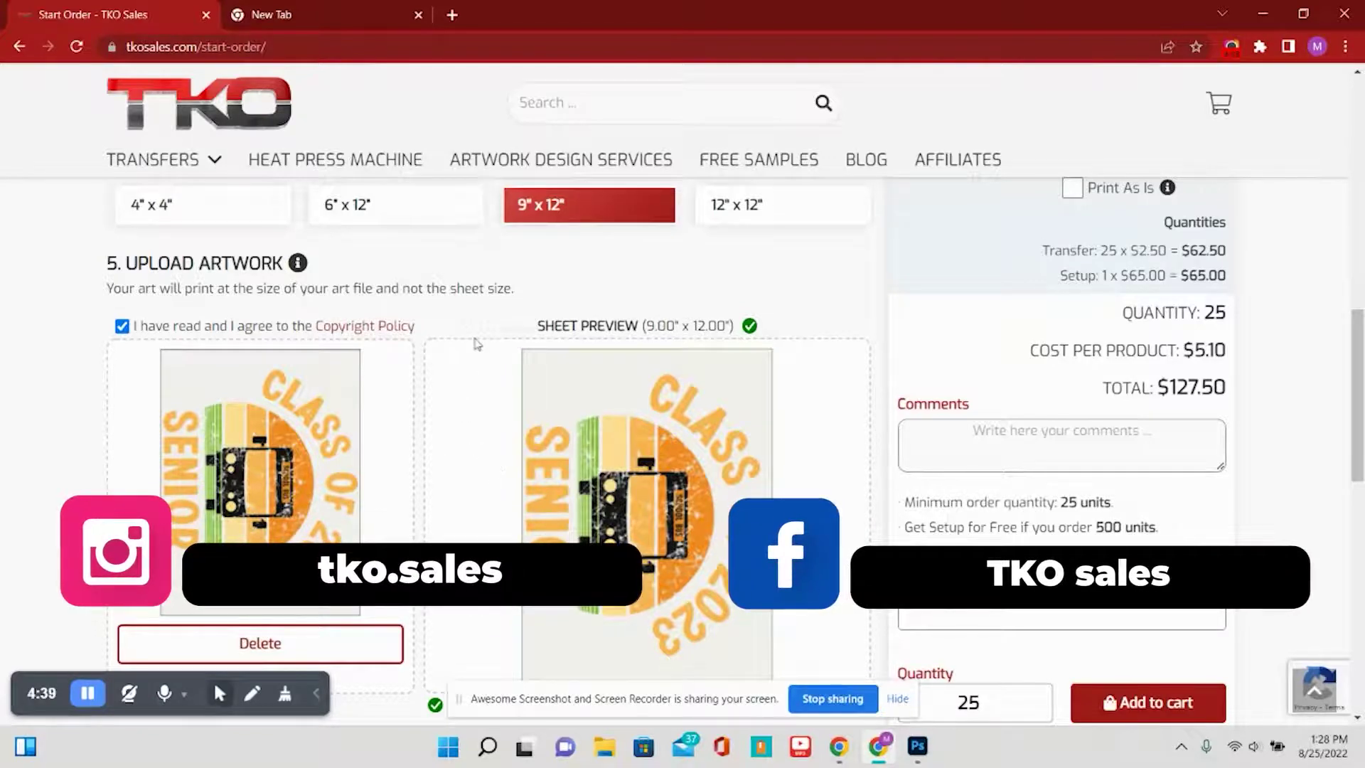
pyautogui.moveTo(1358, 373)
pyautogui.mouseDown()
pyautogui.moveTo(1362, 138)
pyautogui.moveTo(1361, 414)
pyautogui.moveTo(1359, 389)
pyautogui.mouseUp()
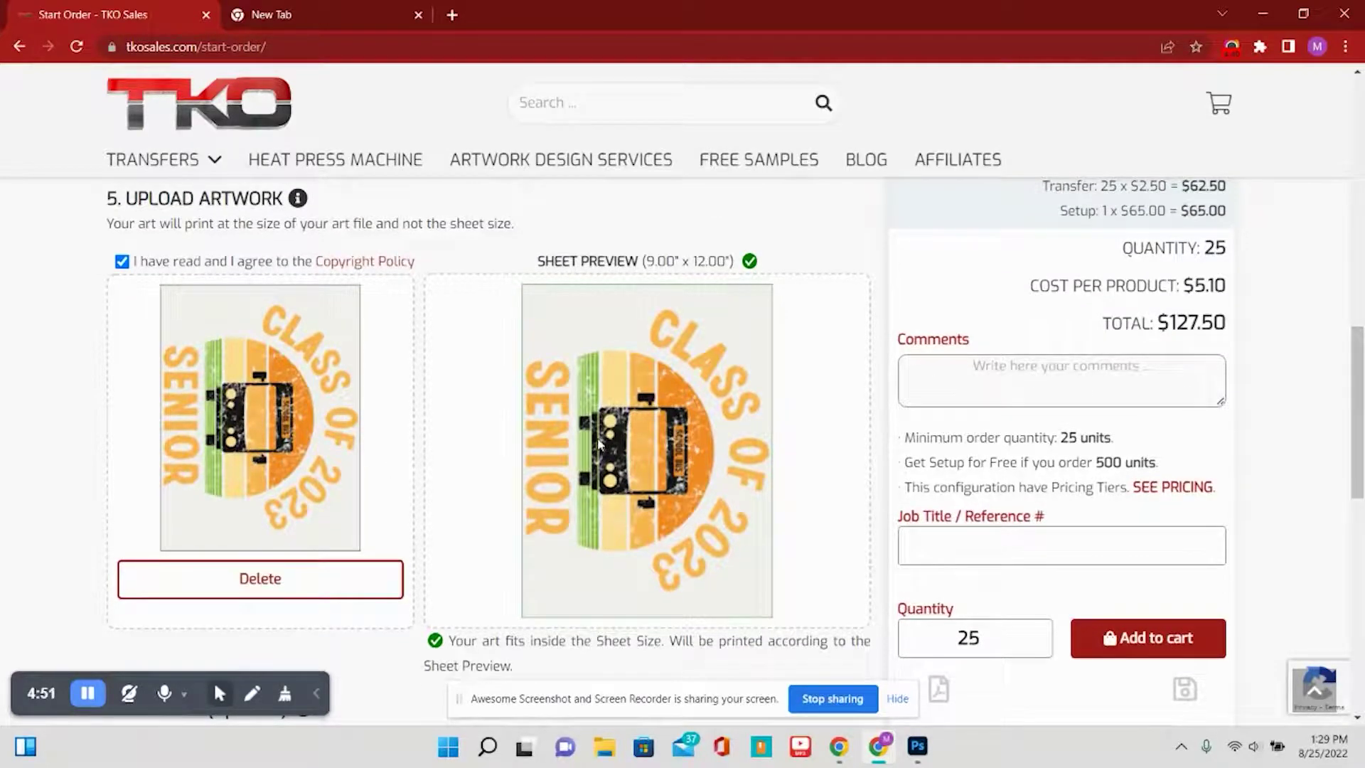